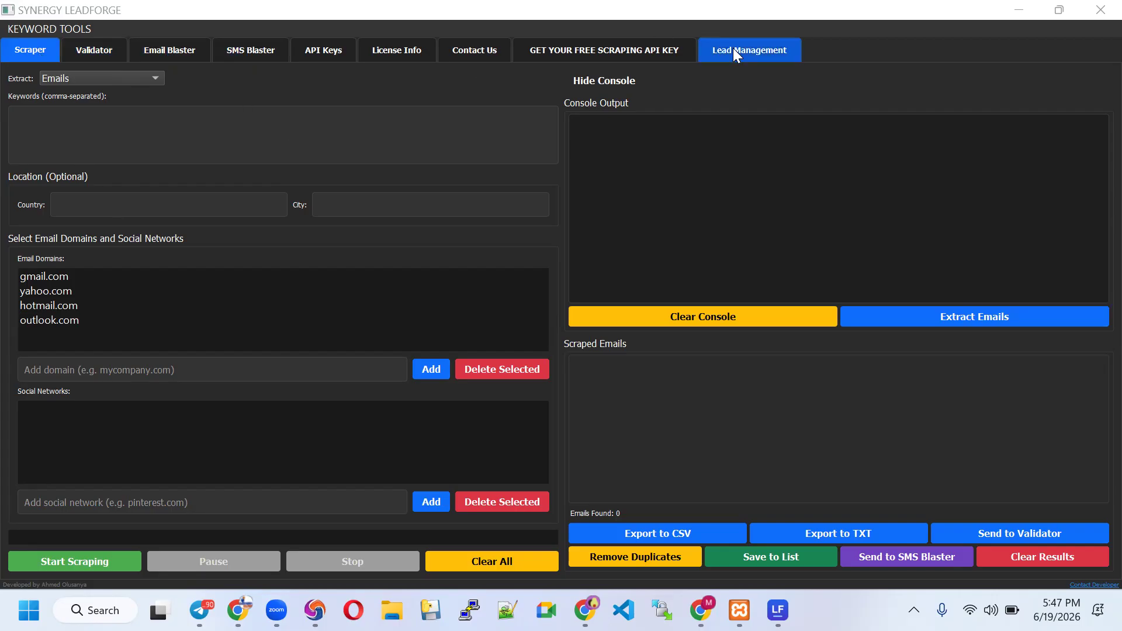
Create an empty lead list named 'My demo 1' in Lead Management, then go back to the Scraper
left_click(757, 51)
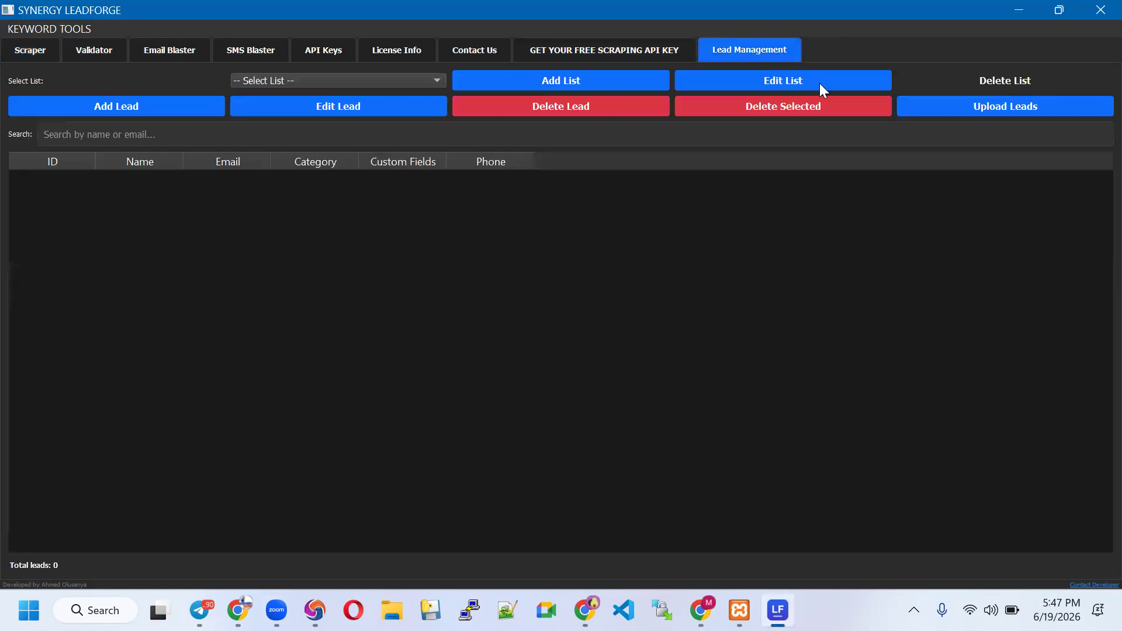
left_click(522, 82)
left_click(563, 283)
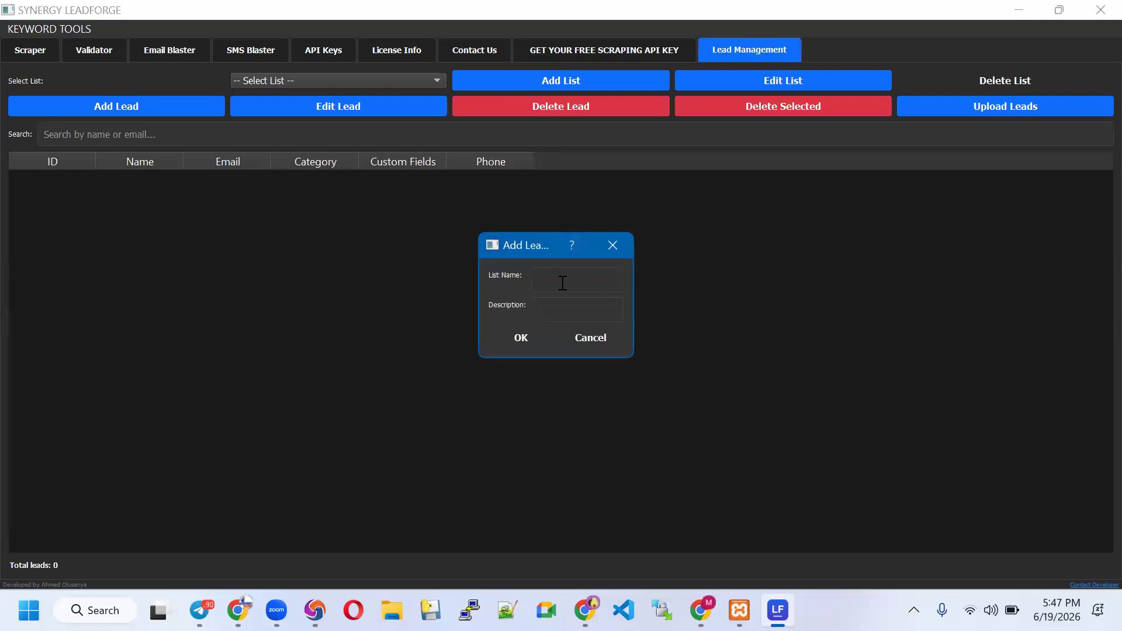
type("My demom 1")
left_click(587, 289)
key("BackSpace")
left_click(523, 337)
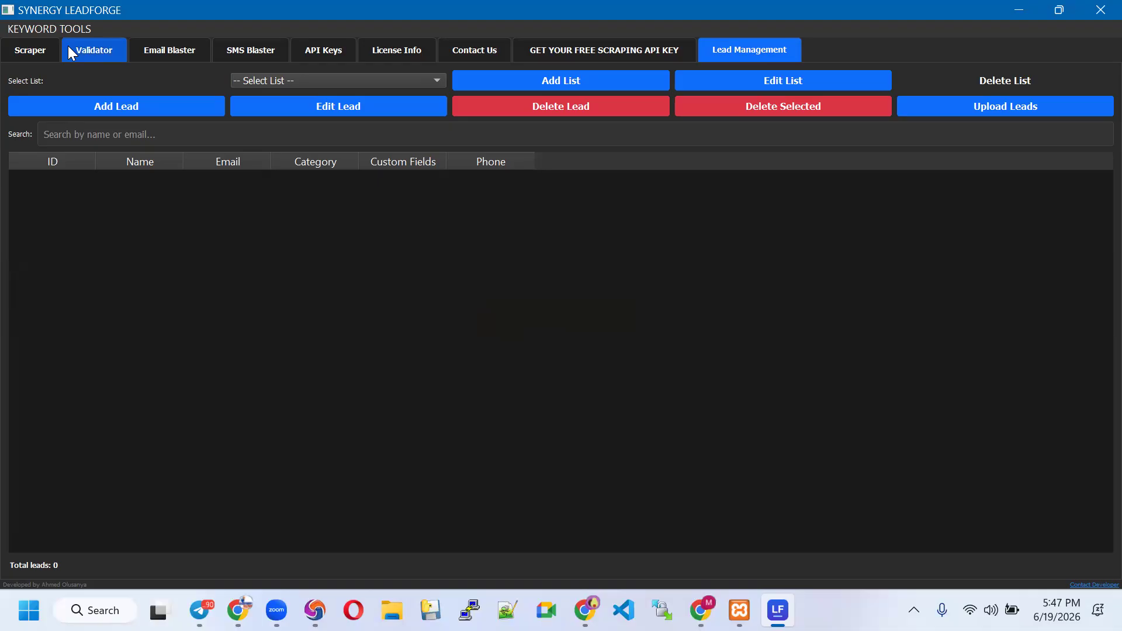
left_click(41, 55)
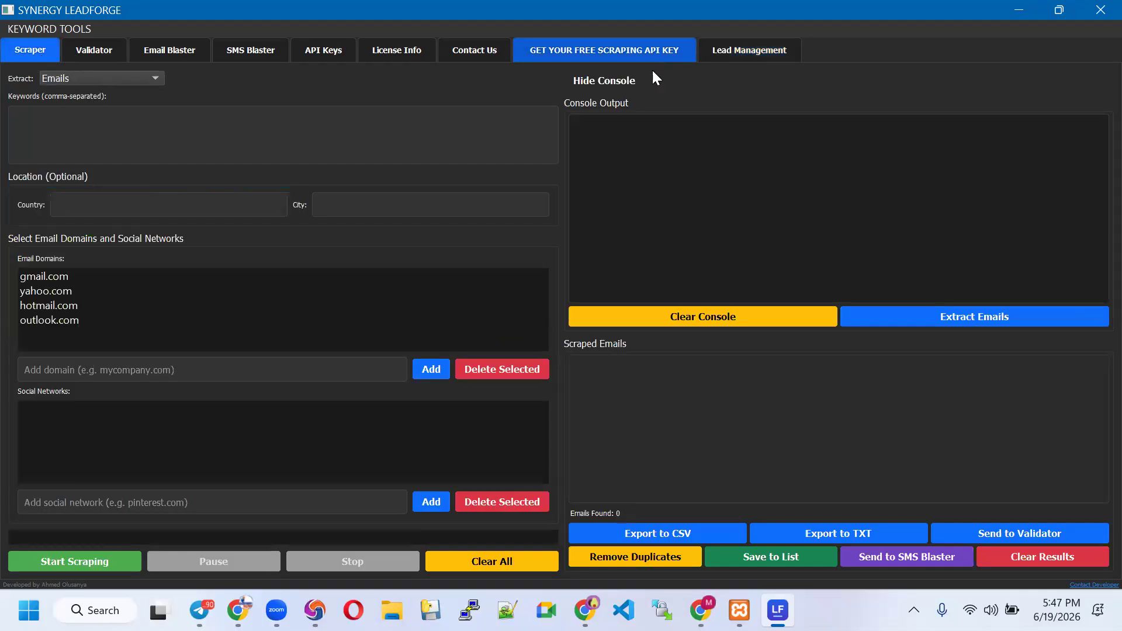
Hide the console, keep extraction set to Emails, and bring up the Keyword Tools menu
left_click(605, 80)
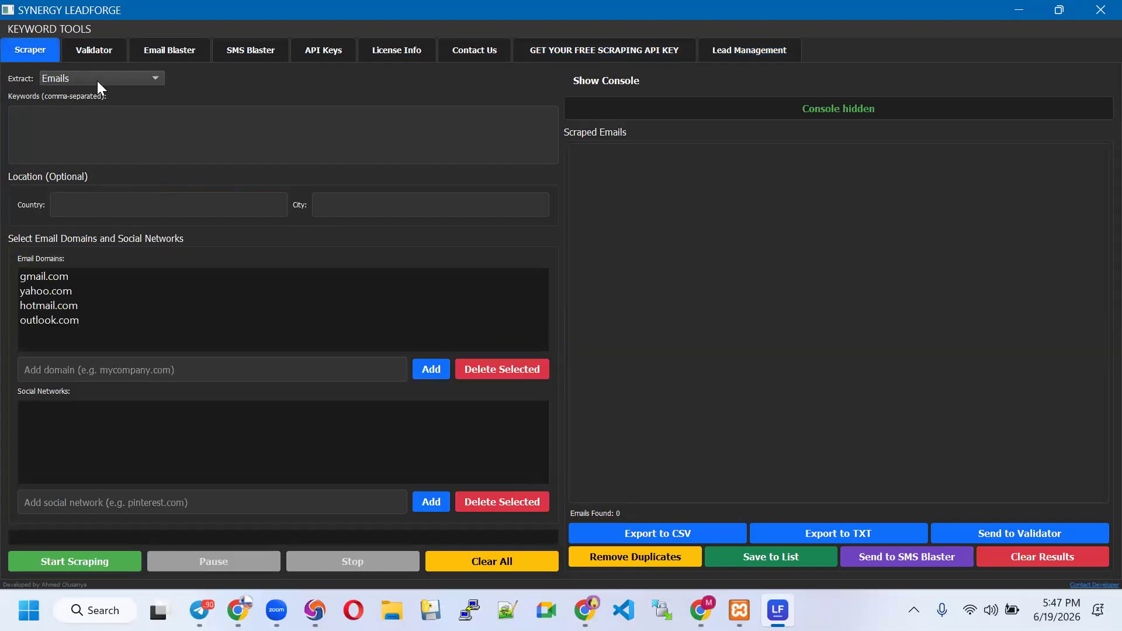
left_click(155, 82)
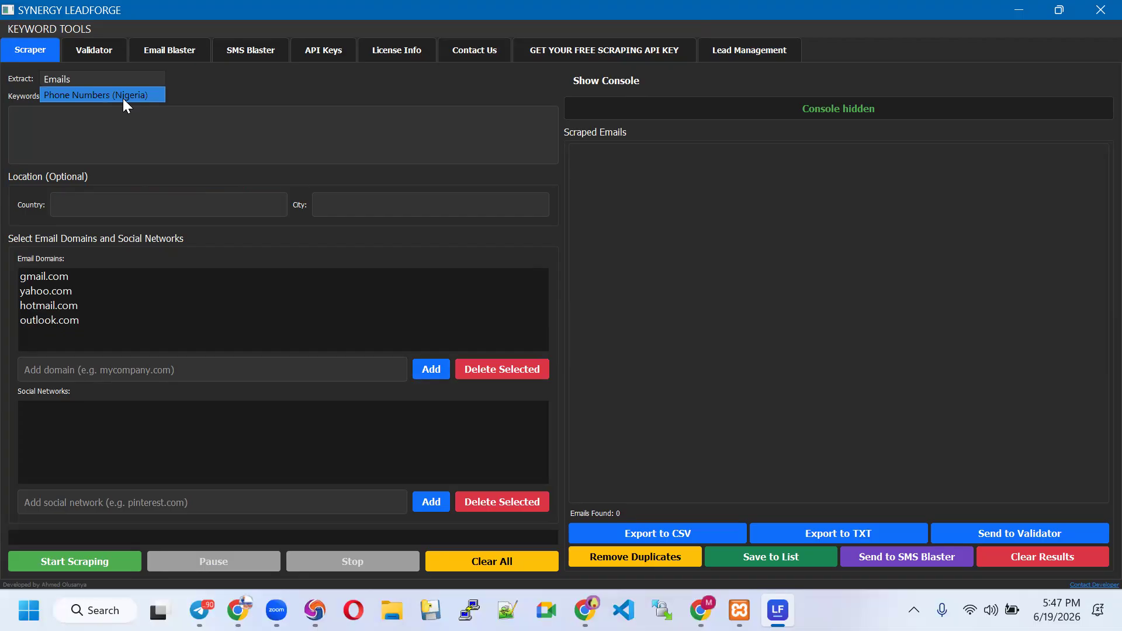
left_click(131, 80)
left_click(129, 125)
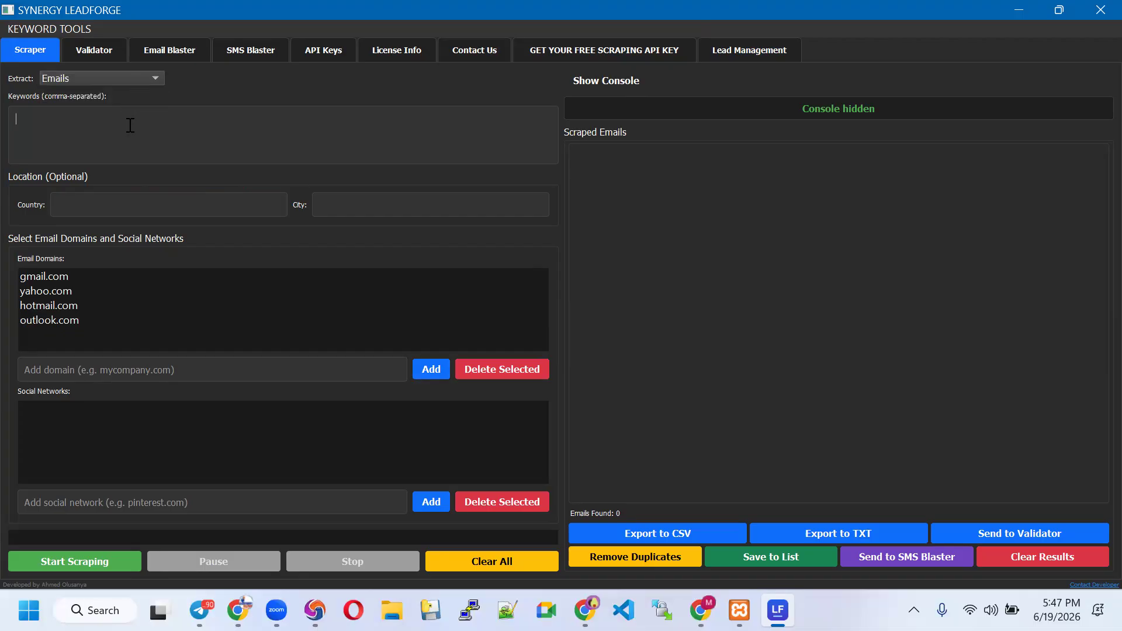
left_click(73, 28)
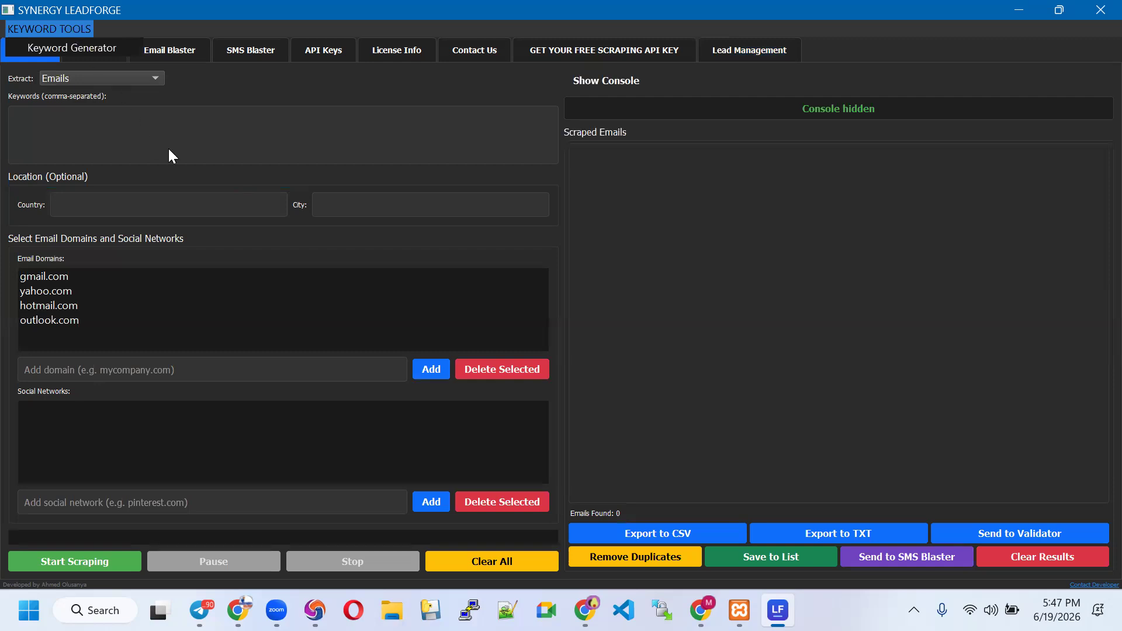
Generate keywords from the base keyword 'make money online' and send them to the Scraper
left_click(98, 47)
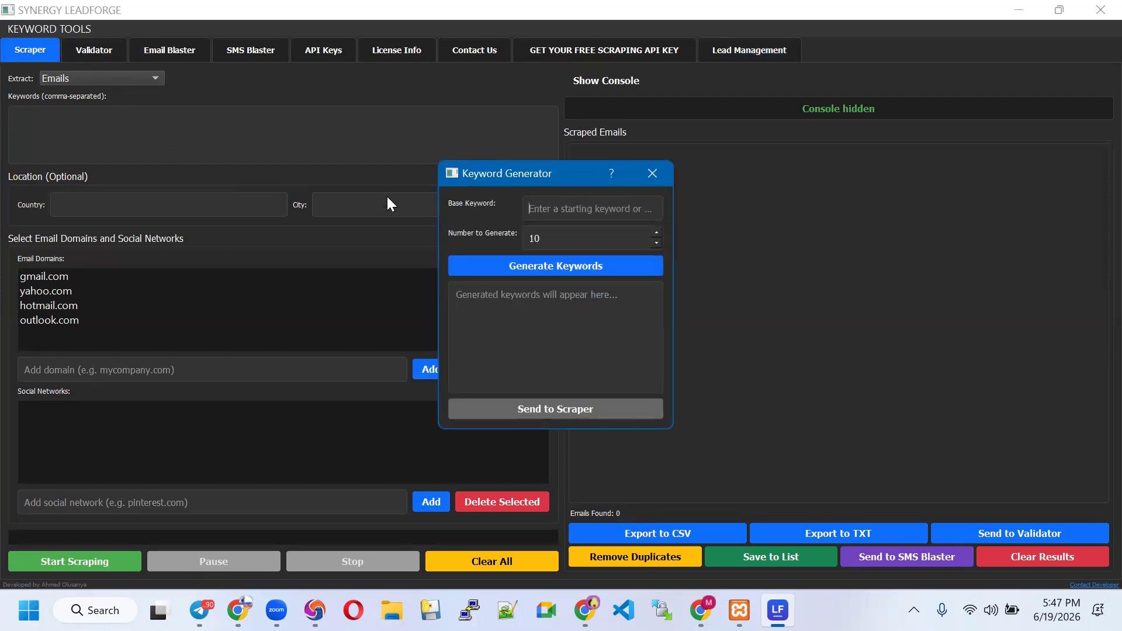
left_click(619, 211)
type("Online")
key("BackSpace")
key("BackSpace")
key("BackSpace")
key("BackSpace")
key("BackSpace")
key("BackSpace")
type("make money online")
left_click(517, 262)
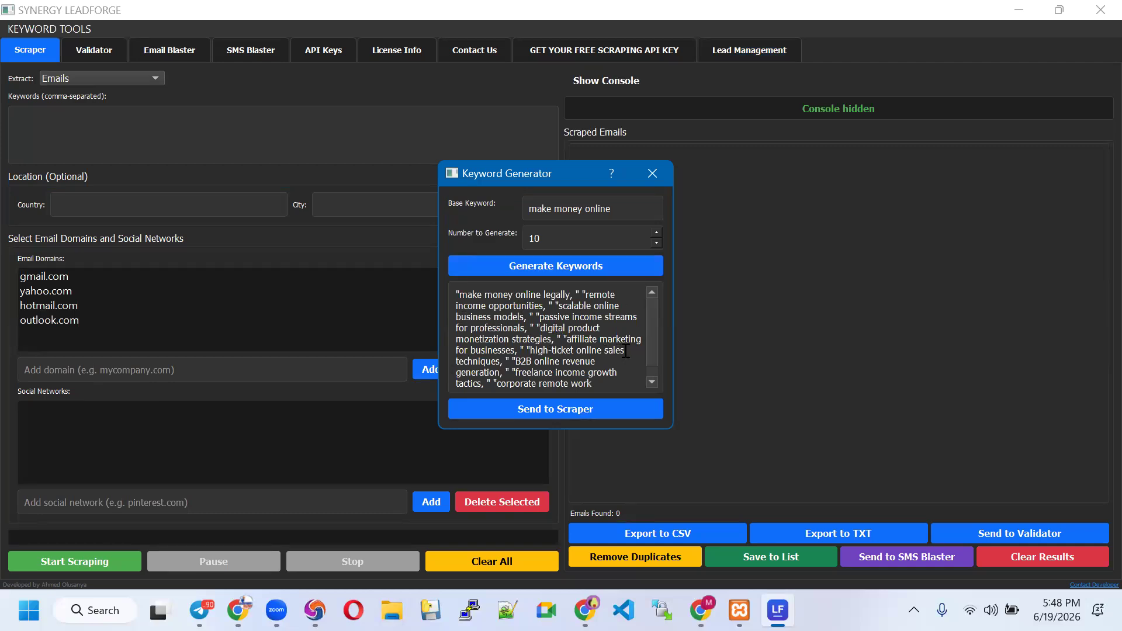
left_click(536, 409)
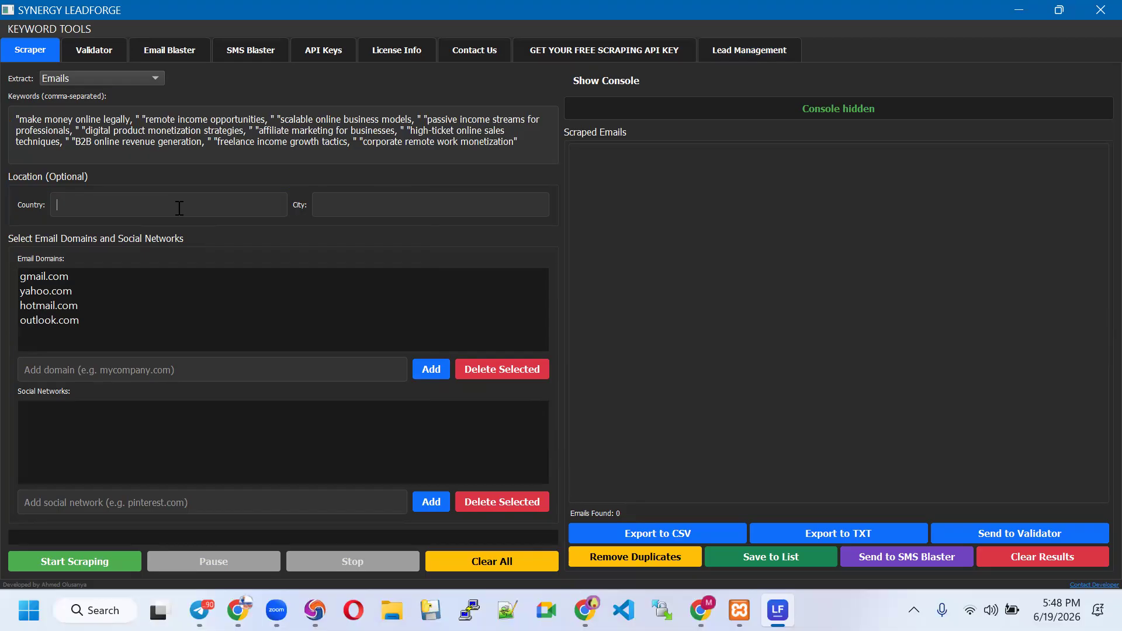
Set the target country to Nigeria, leaving the city field empty
type("Nigeria")
left_click(394, 212)
type("L")
key("BackSpace")
Add yandex.ru to the email domains and select gmail.com, yahoo.com, hotmail.com and outlook.com
type("yandex")
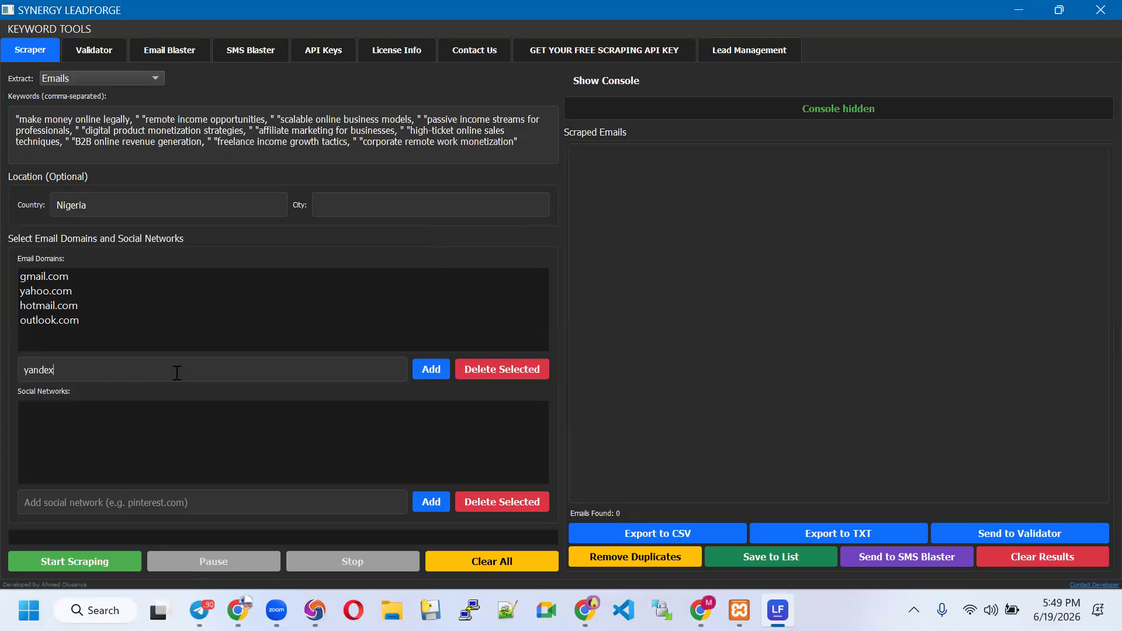
type(".ru")
left_click(431, 374)
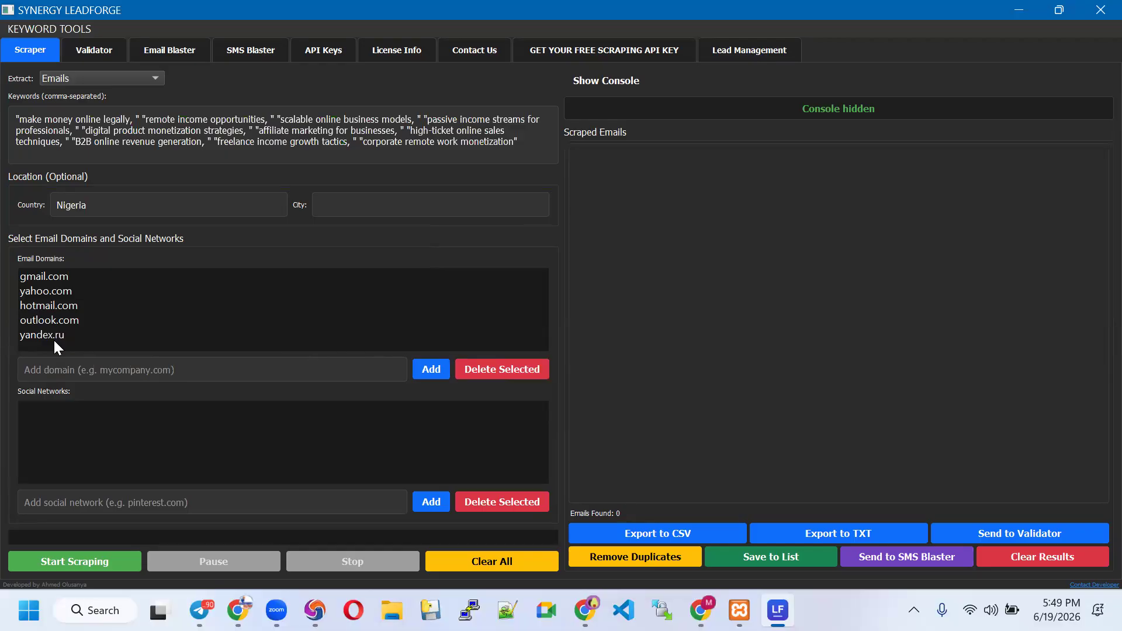
left_click(55, 279)
left_click(58, 287, "ctrl")
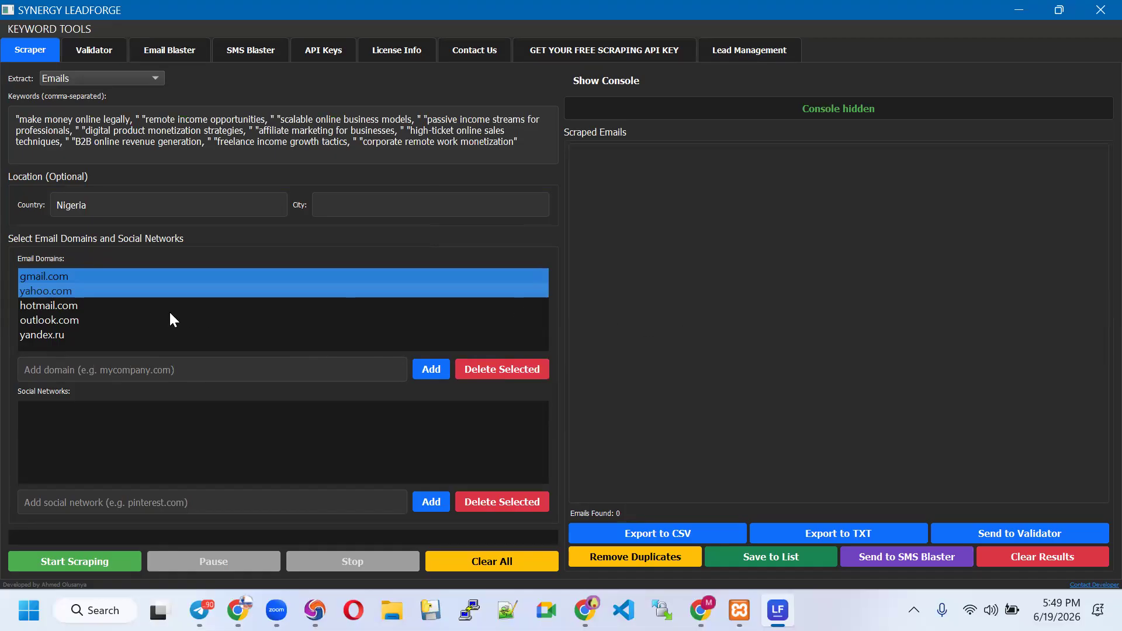
left_click(76, 306, "ctrl")
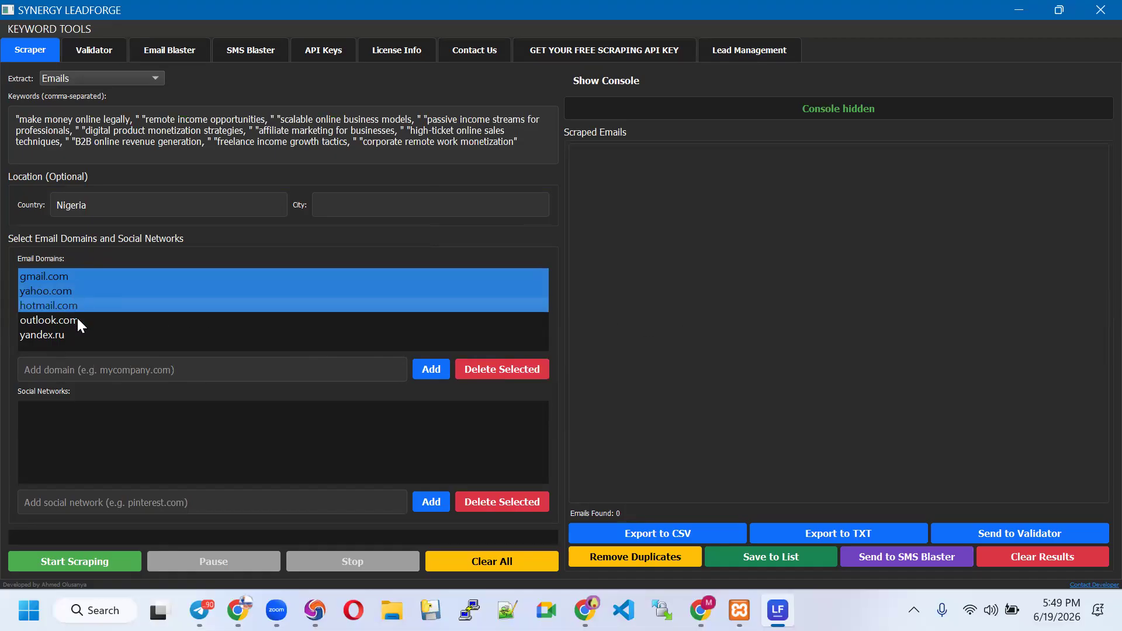
left_click(76, 317, "ctrl")
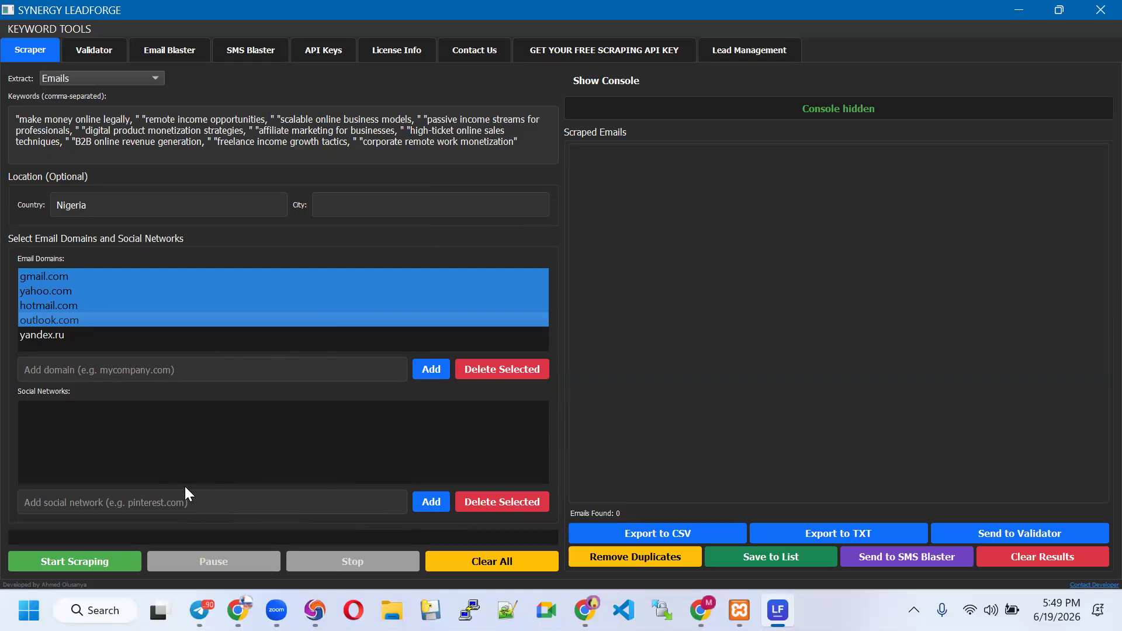
Add facebook.com and instagram.com as social networks and select both for scraping
left_click(183, 502)
type("face")
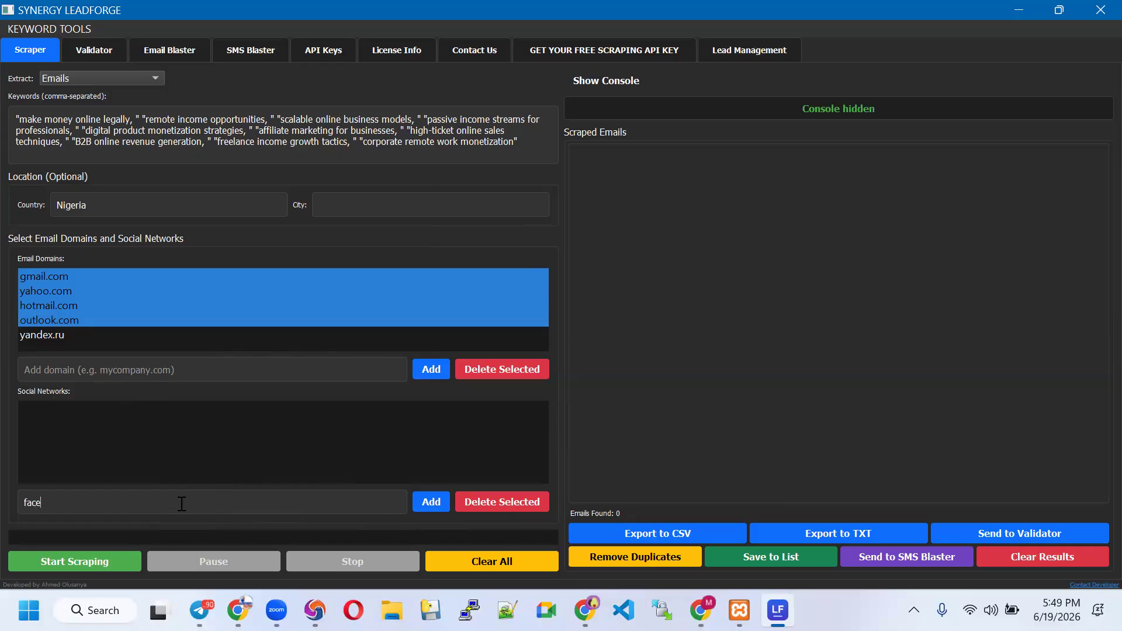
type("book.com")
left_click(431, 502)
left_click(91, 409)
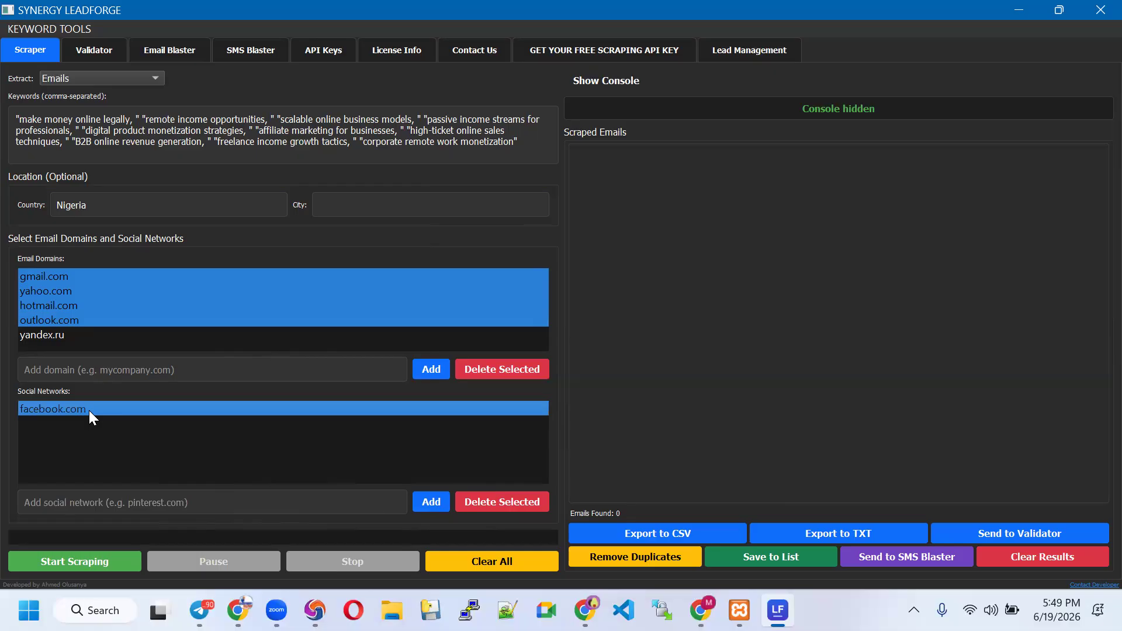
left_click(136, 504)
type("i")
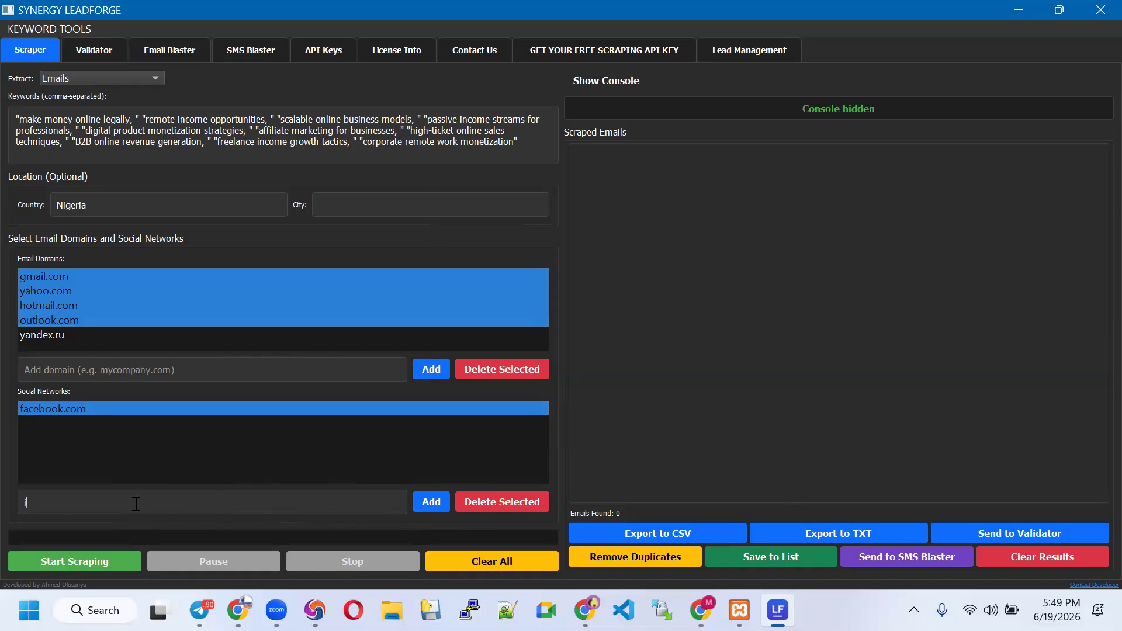
type("nstagram.com")
left_click(420, 502)
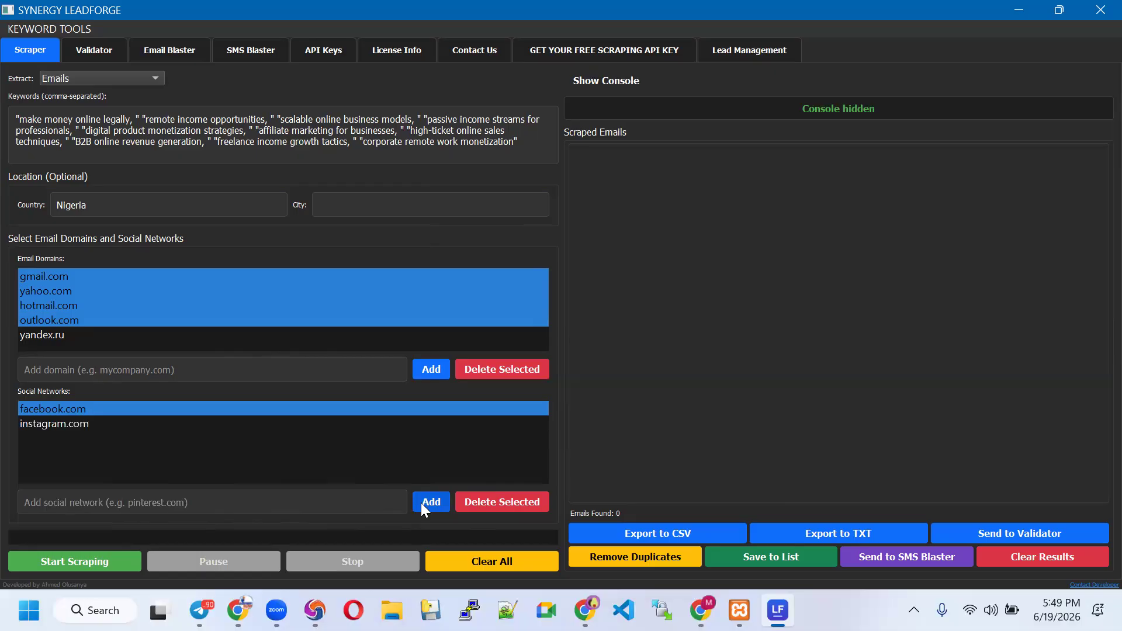
left_click(126, 424)
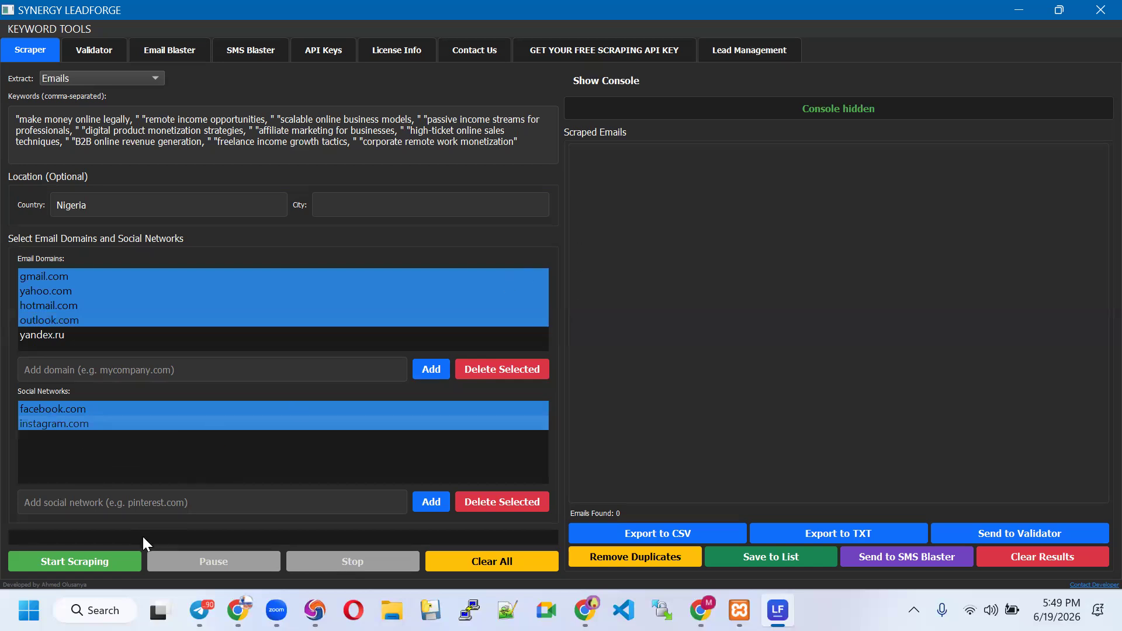
Start the email scrape and scroll through the Scraped Emails list as results accumulate
left_click(89, 564)
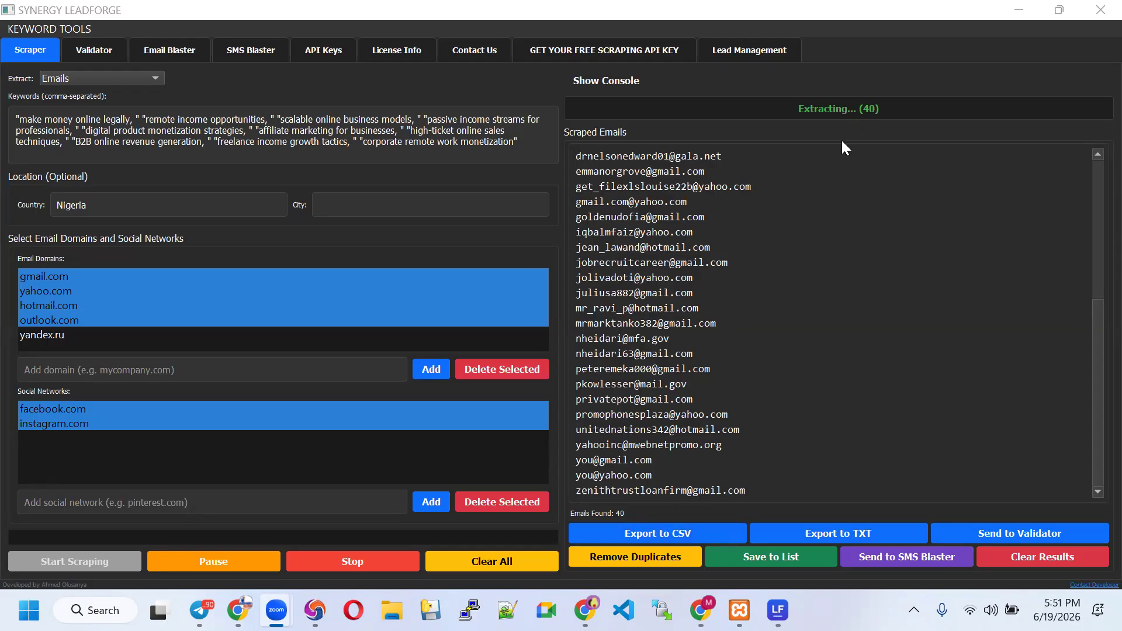
scroll(800, 355, "up", 4)
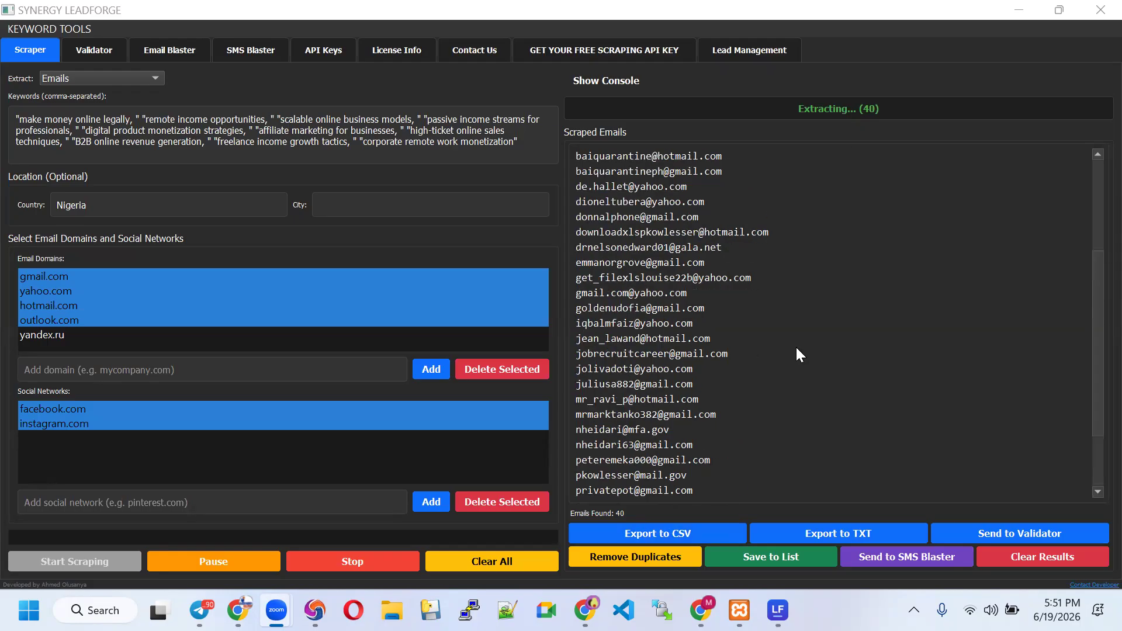
scroll(800, 352, "down", 3)
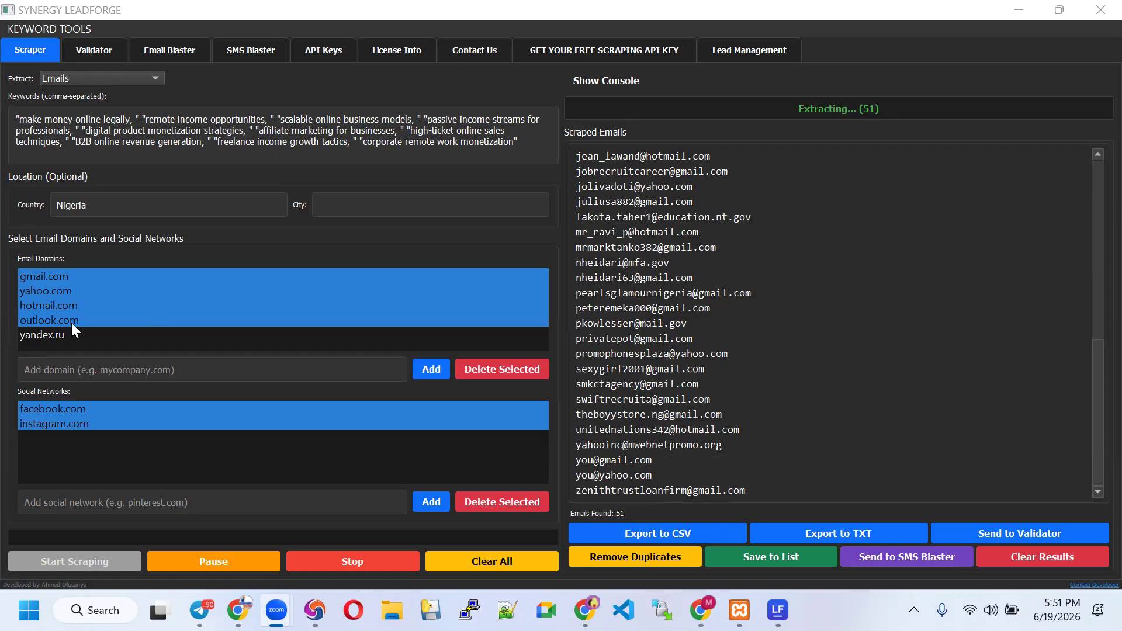
scroll(661, 379, "up", 9)
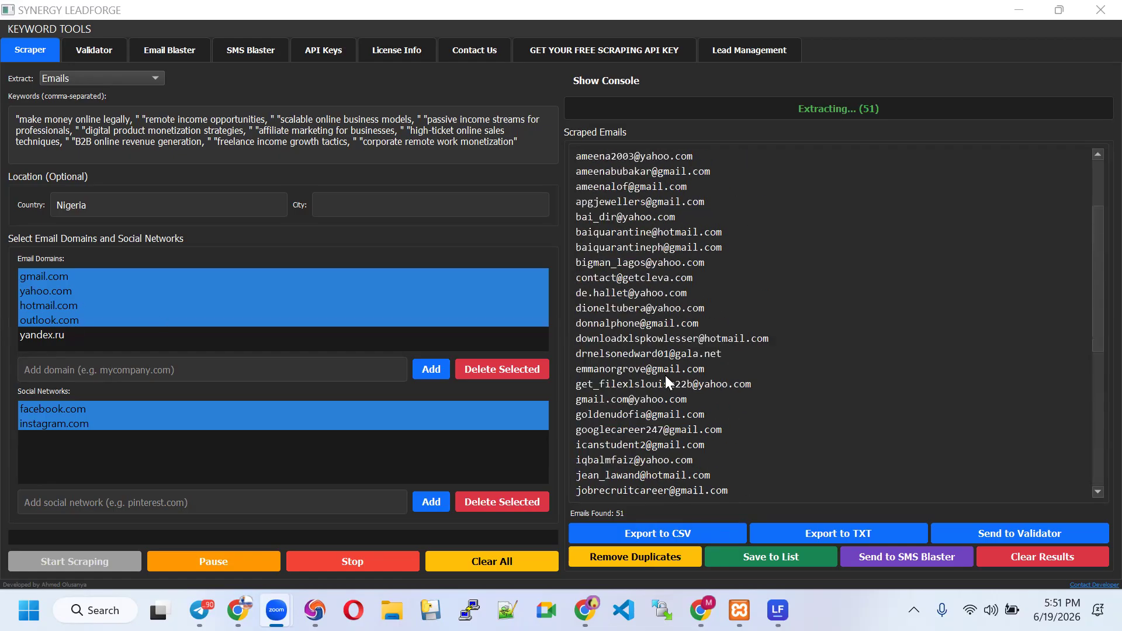
scroll(670, 380, "up", 1)
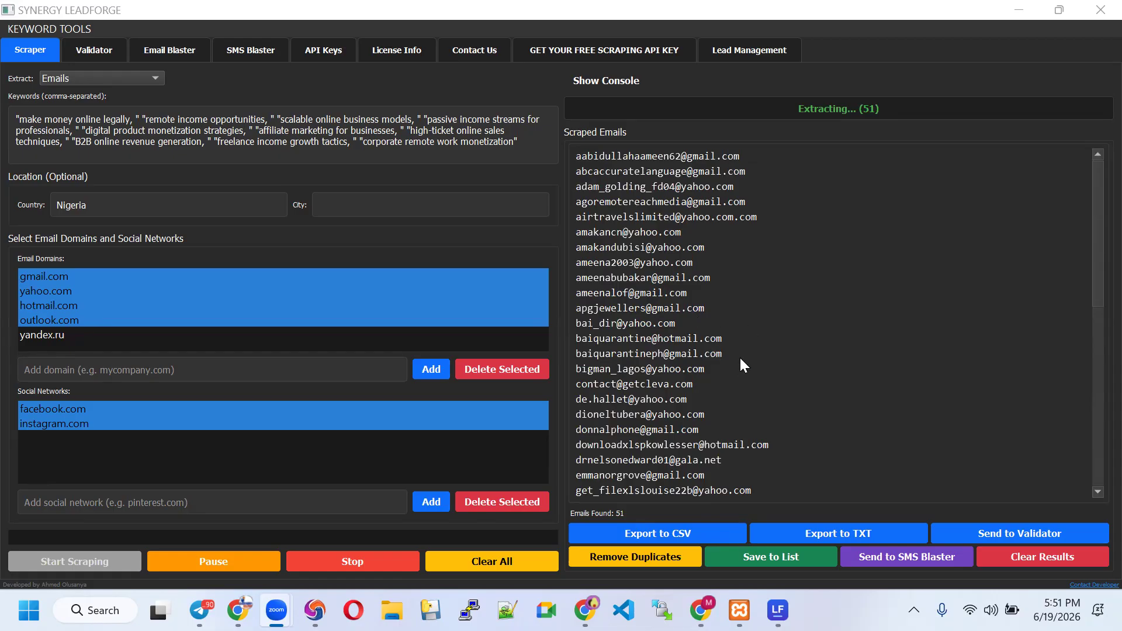
scroll(739, 355, "down", 3)
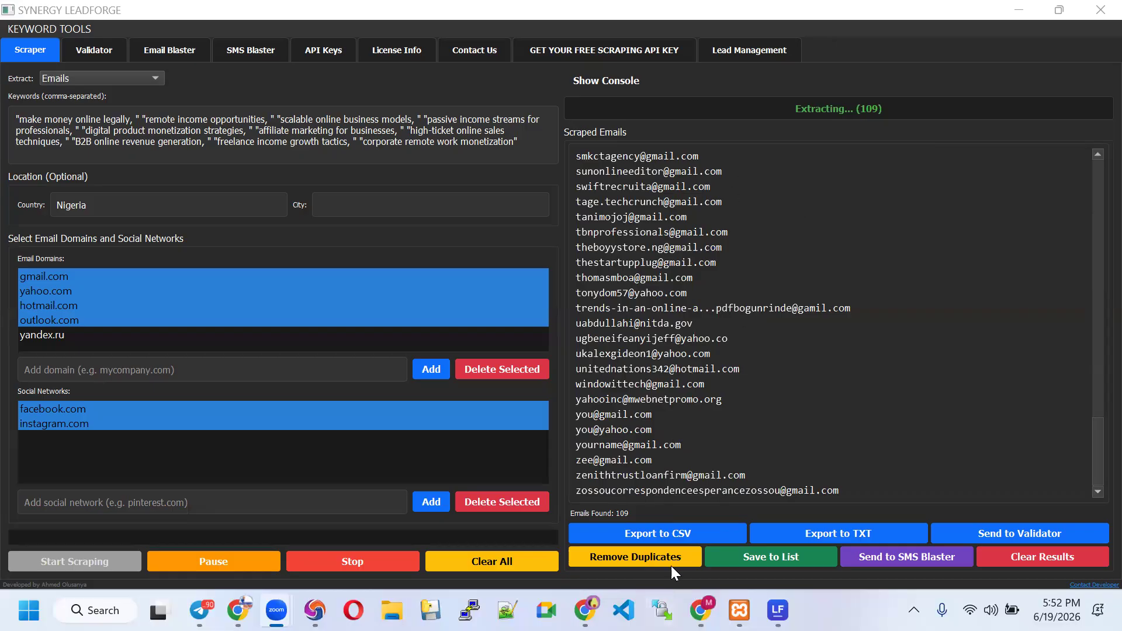
Stop the scraper, keeping the 109 emails found
left_click(351, 561)
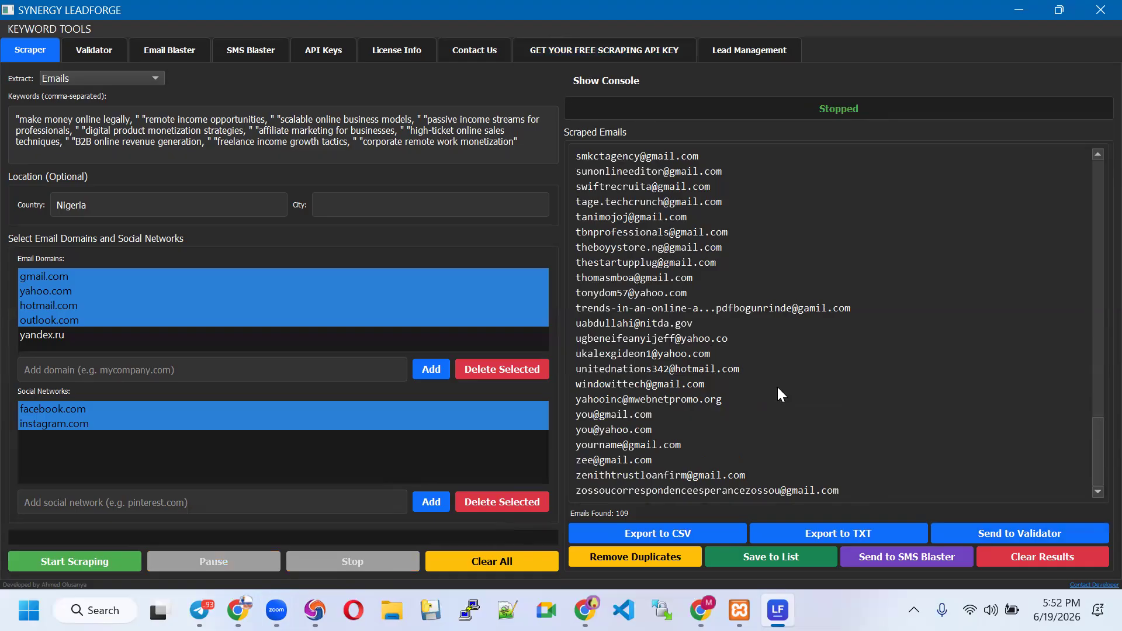
Send the 109 scraped emails to the validator and run validation: 81 valid, 28 invalid
left_click(981, 536)
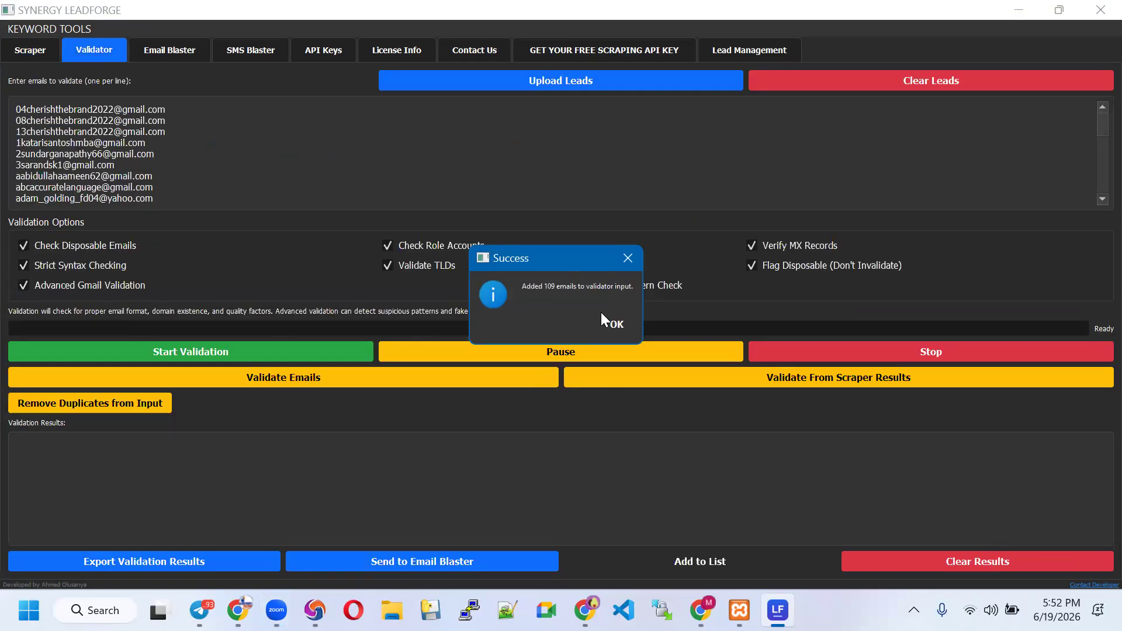
left_click(611, 325)
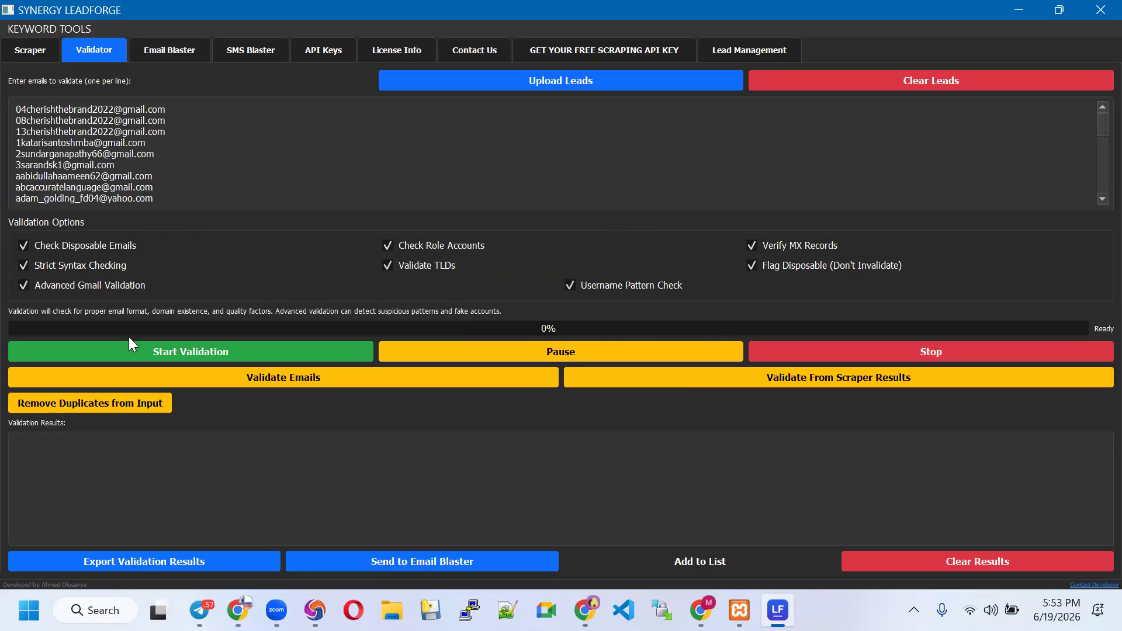
left_click(179, 358)
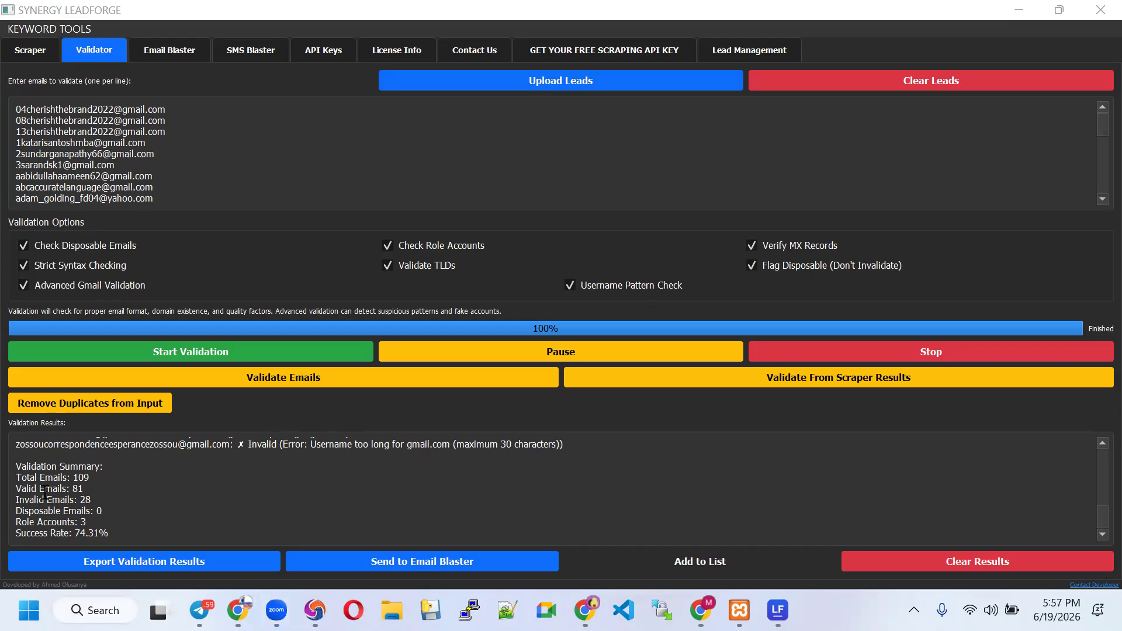
left_click(76, 496)
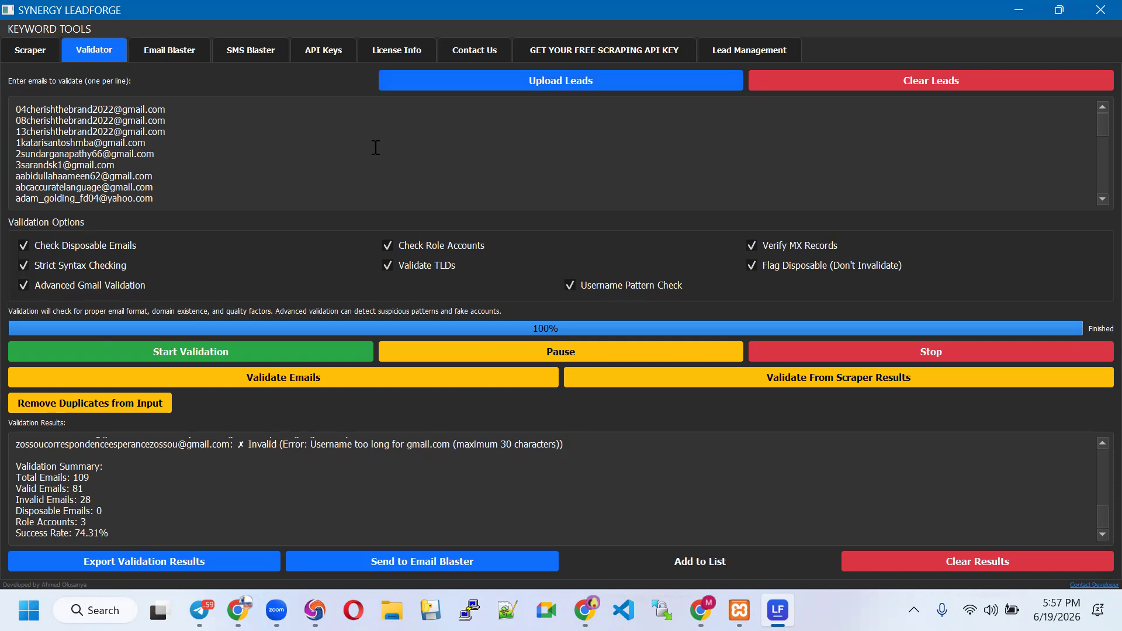
left_click(195, 562)
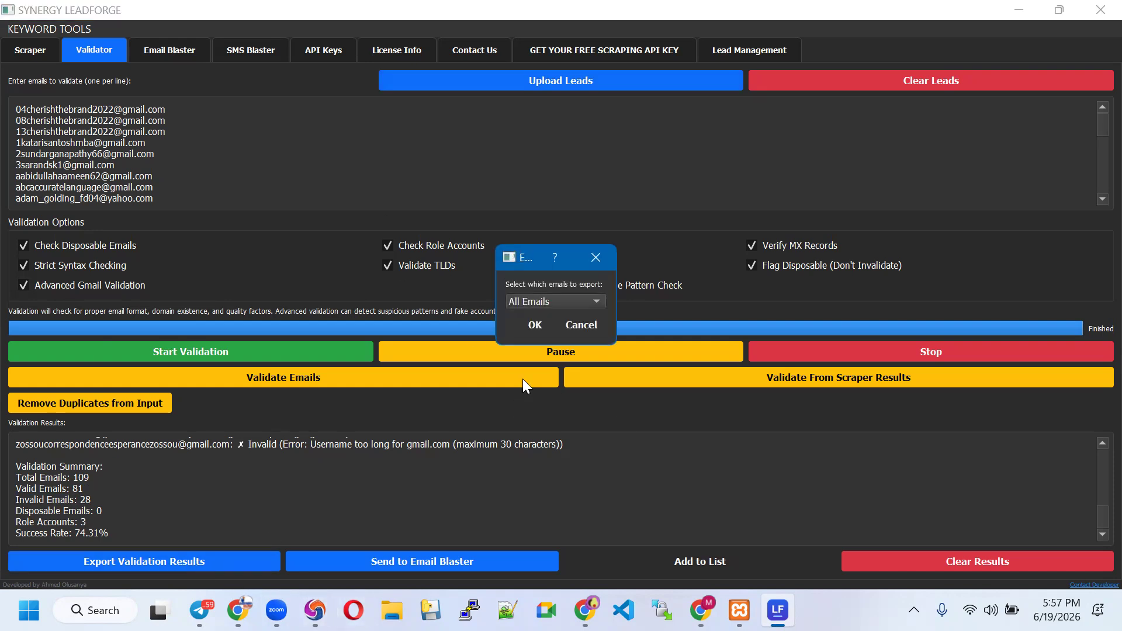
left_click(558, 301)
left_click(552, 315)
left_click(595, 258)
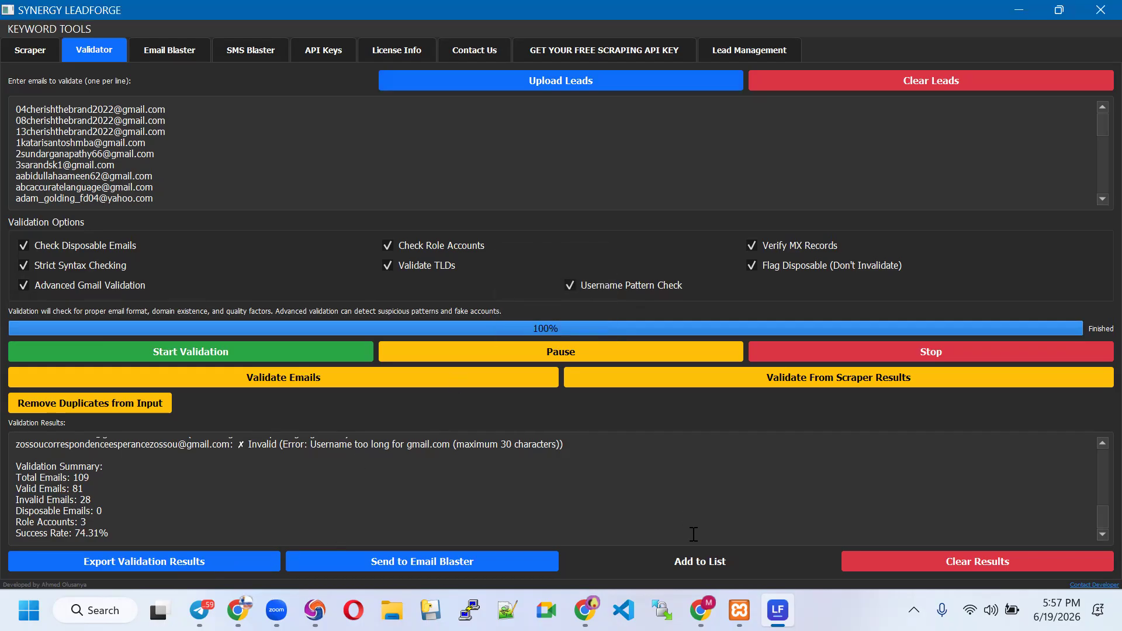
left_click(684, 563)
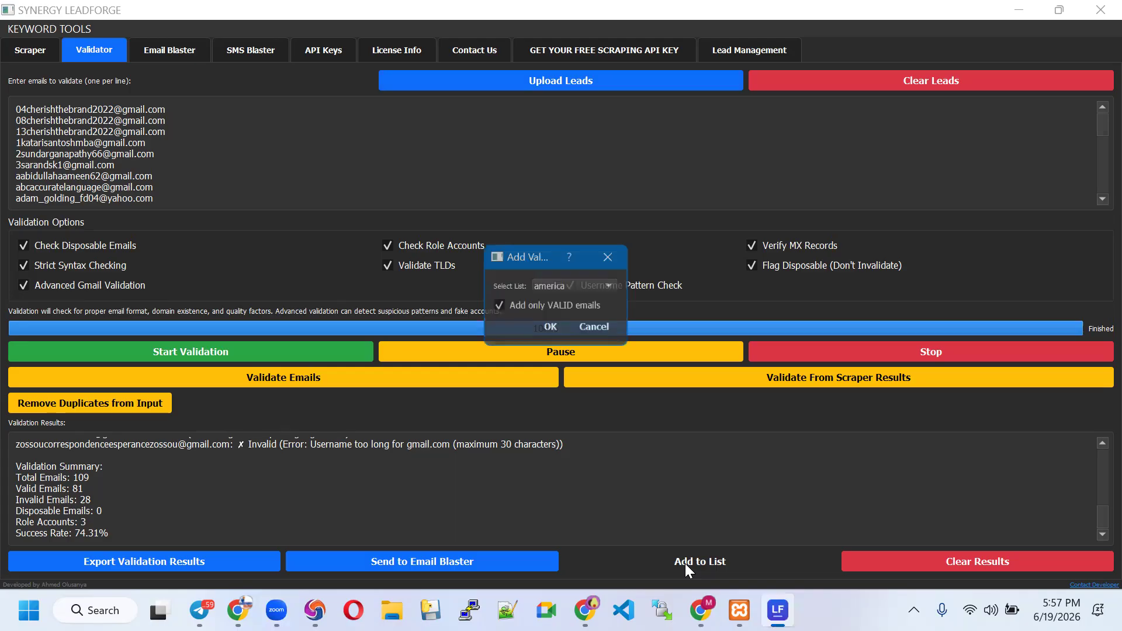
left_click(587, 288)
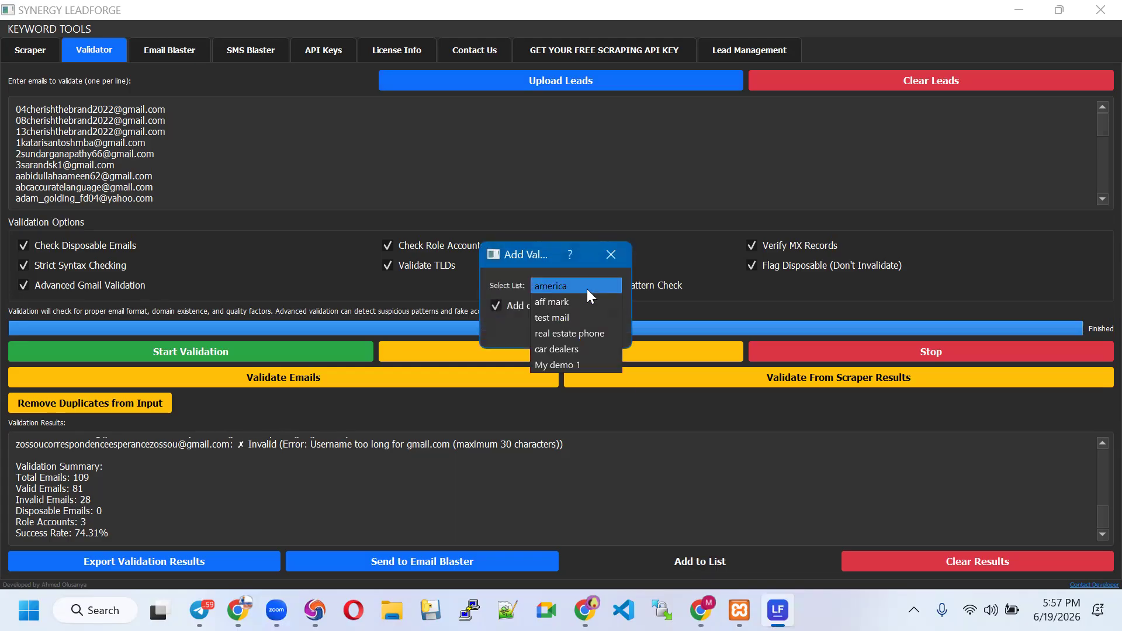
left_click(576, 365)
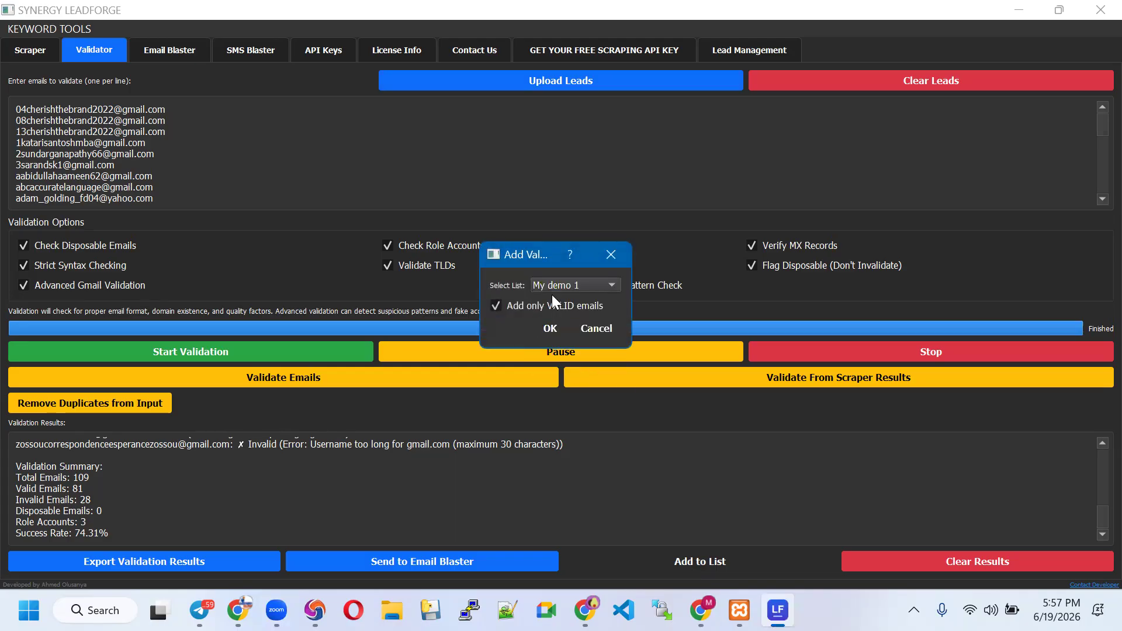
left_click(615, 250)
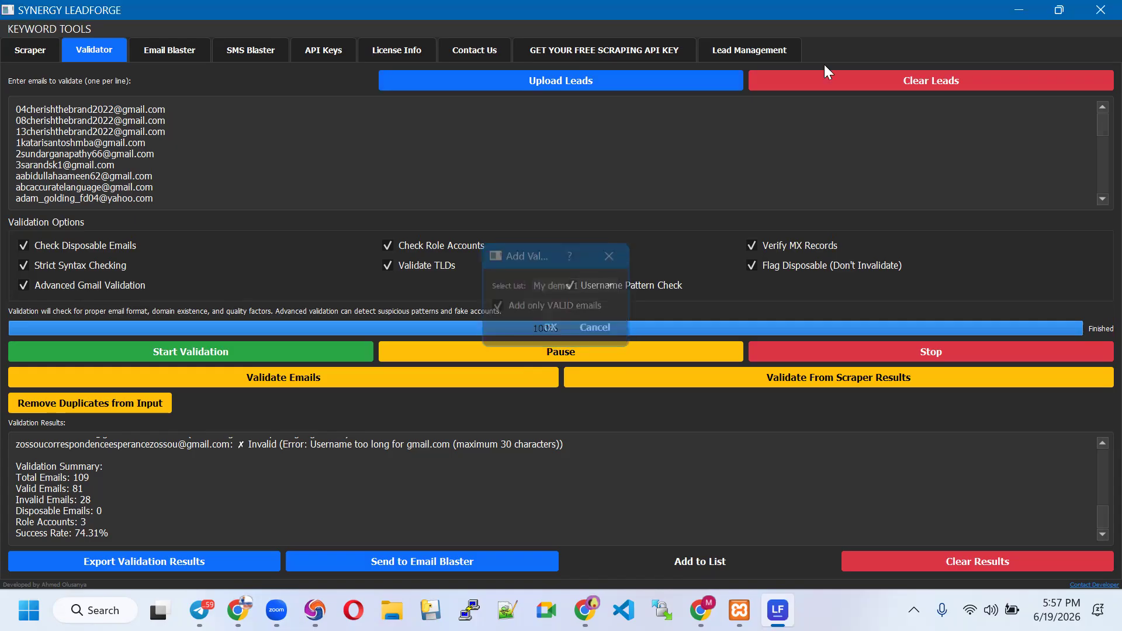
Add the 81 valid emails to the 'My demo 1' lead list
left_click(750, 53)
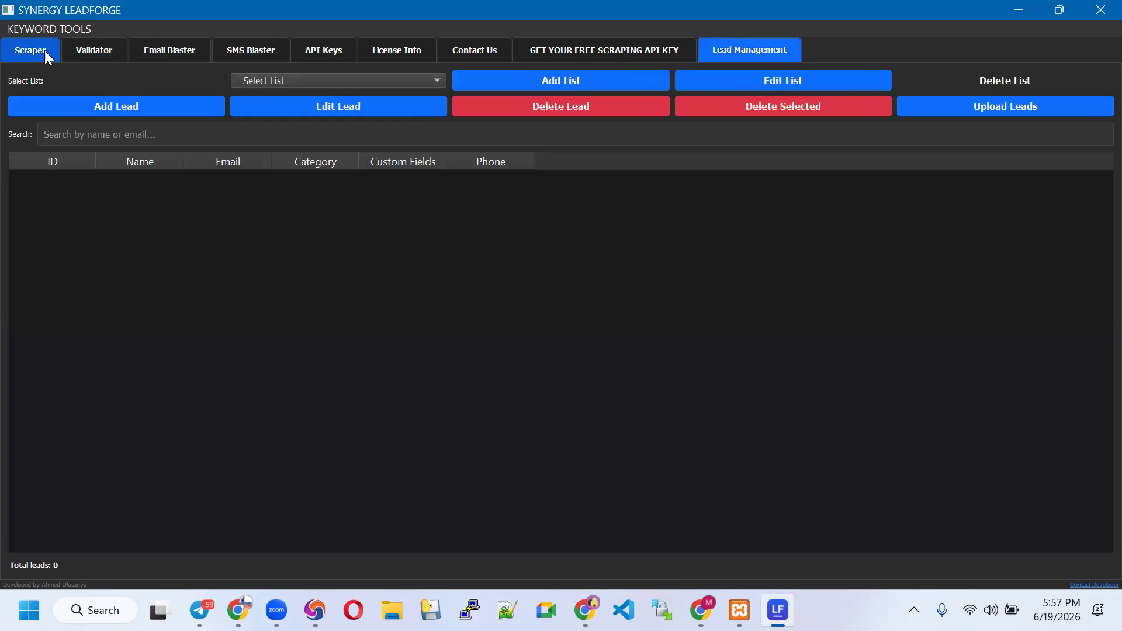
left_click(105, 54)
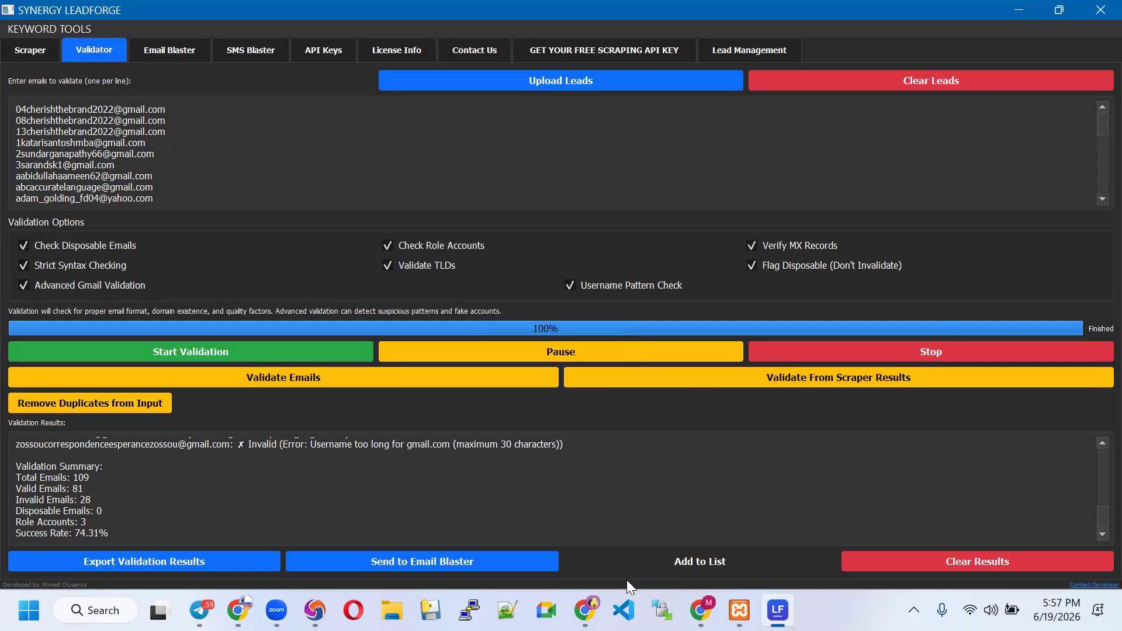
left_click(666, 555)
left_click(579, 284)
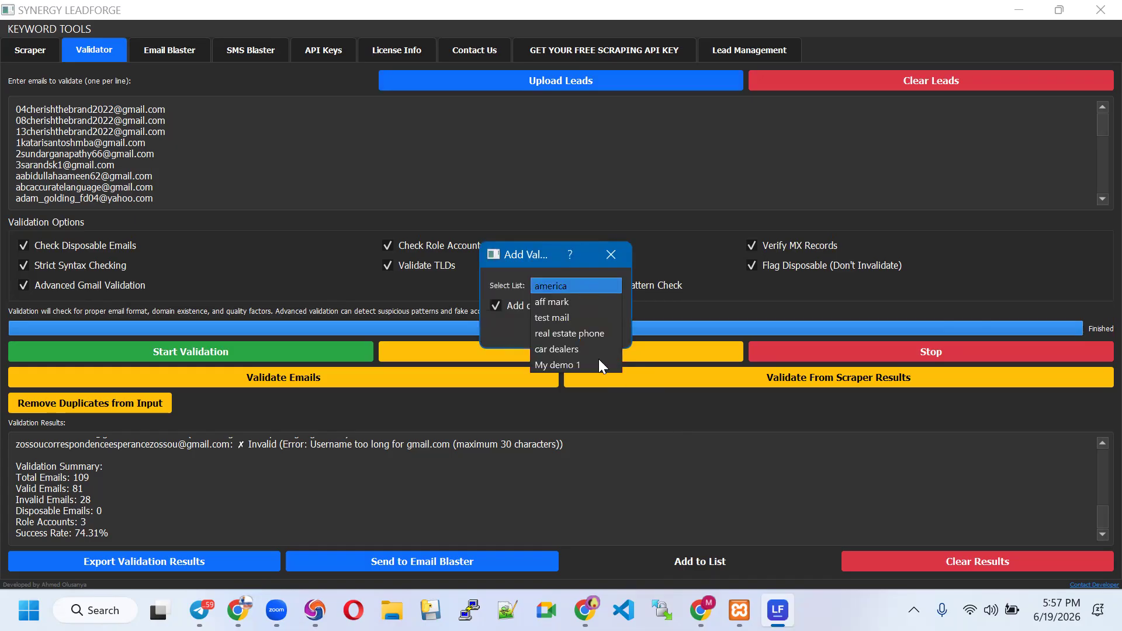
left_click(582, 366)
left_click(548, 336)
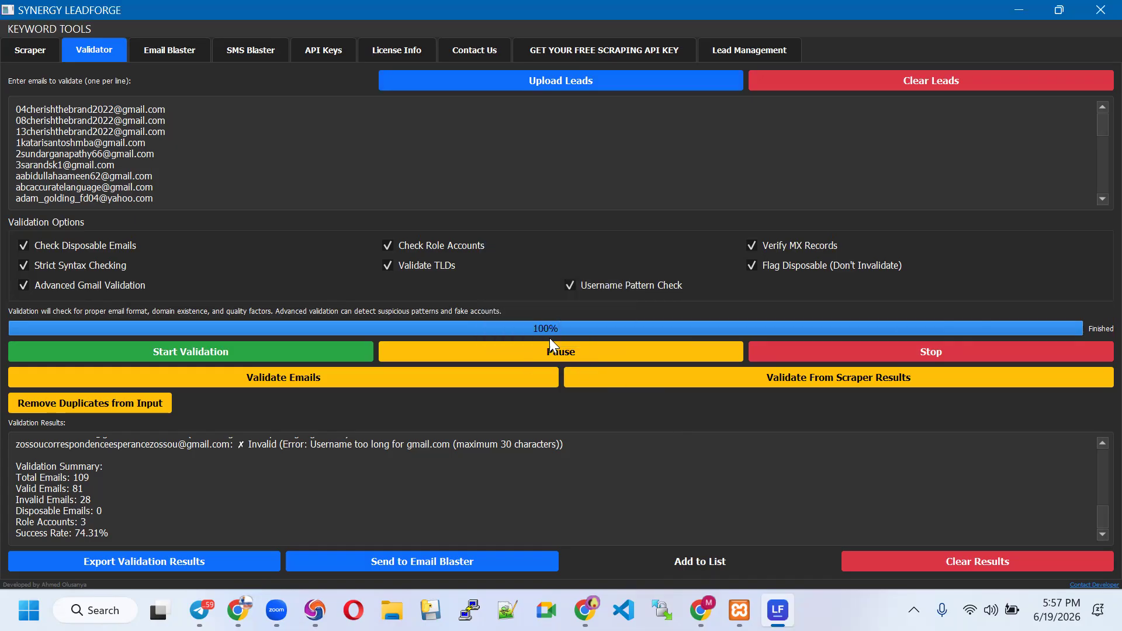
left_click(624, 324)
Send only the valid emails to the Email Blaster
left_click(411, 571)
left_click(536, 302)
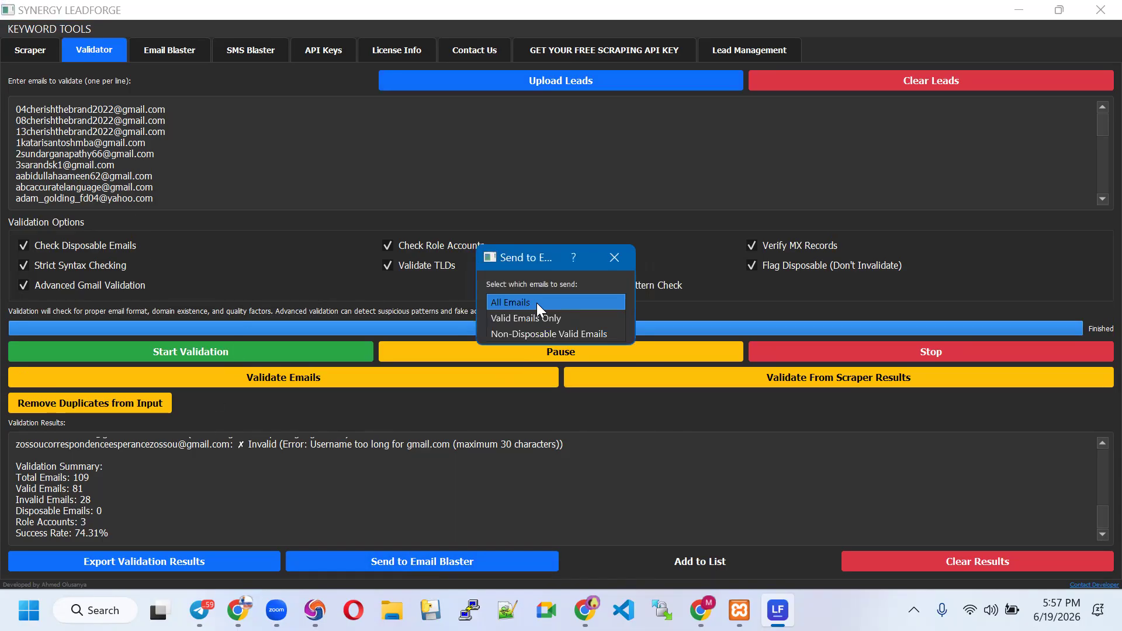
left_click(537, 322)
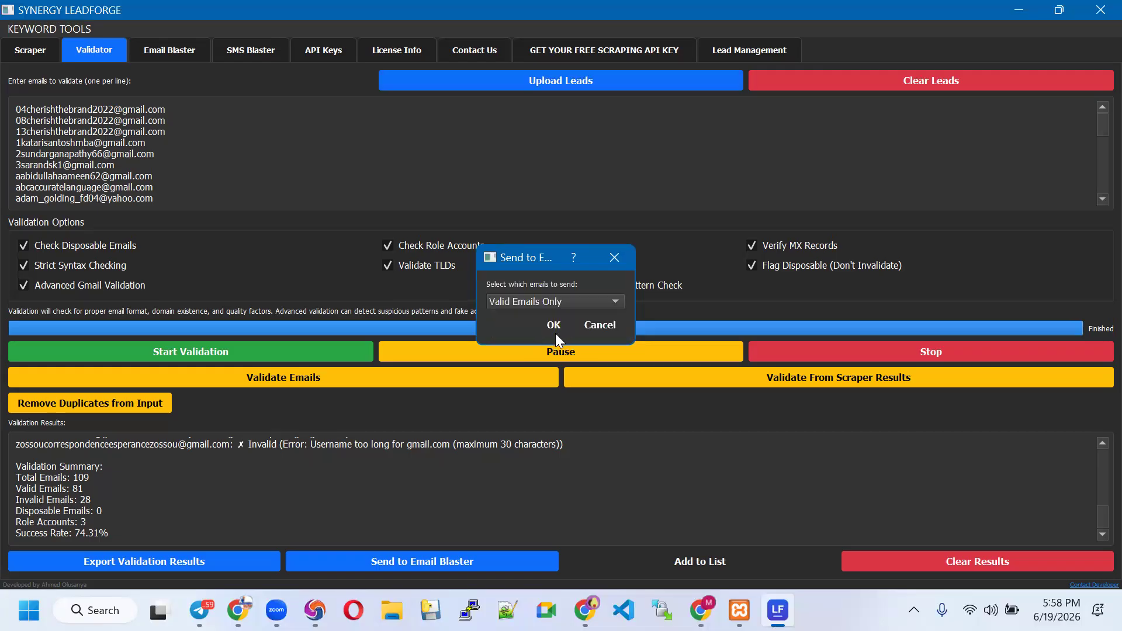
left_click(555, 328)
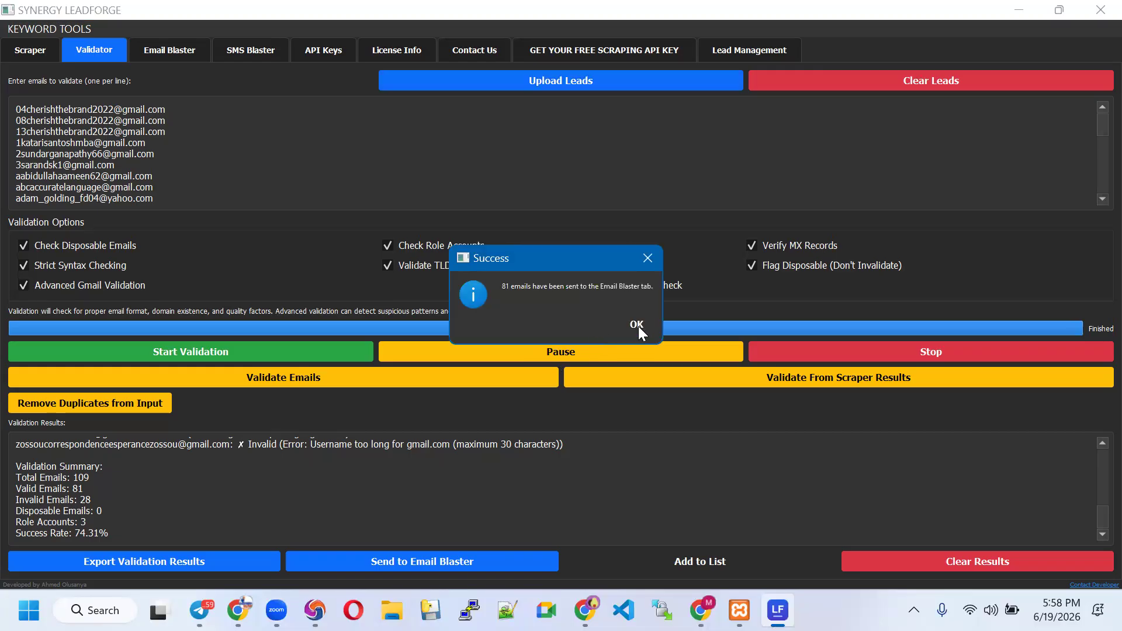
left_click(637, 325)
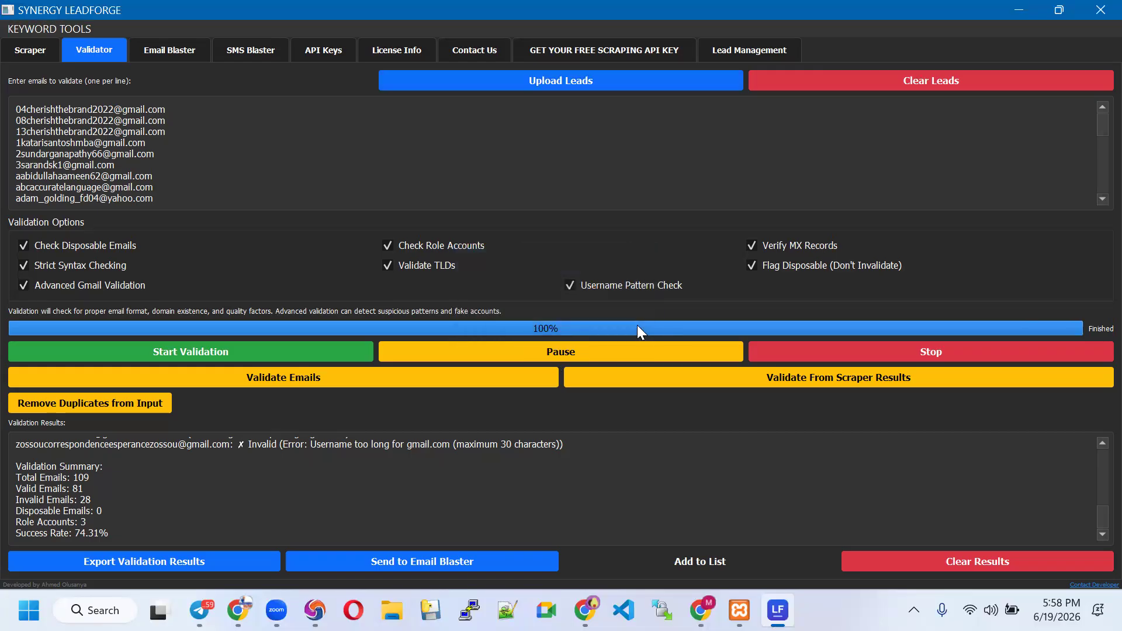
Switch to the Email Blaster and bring up its Message Composer
left_click(171, 50)
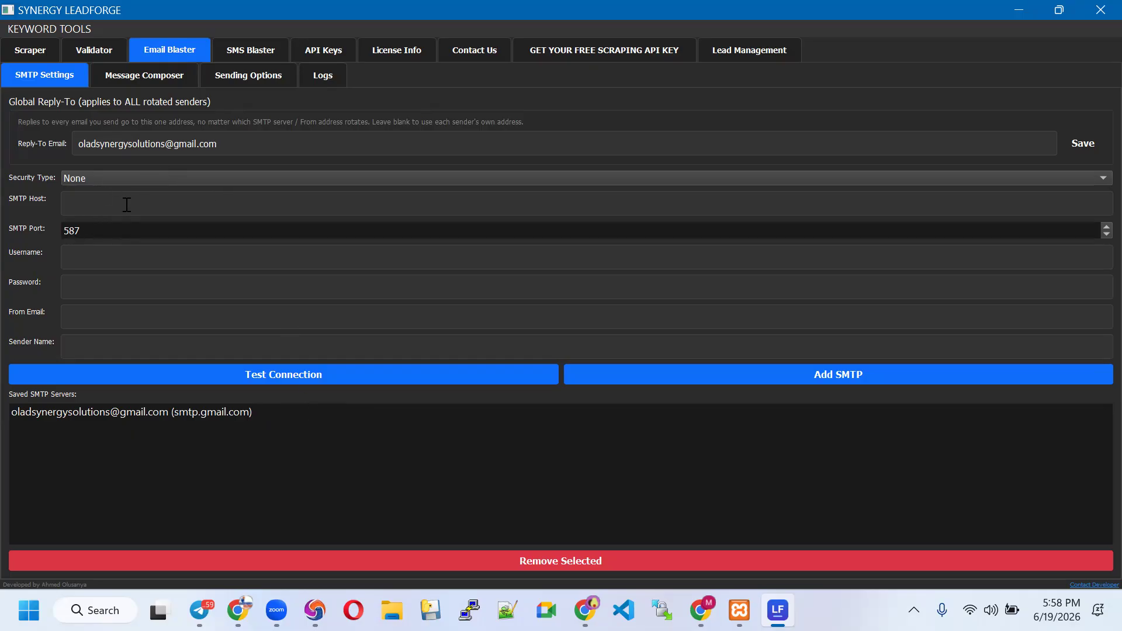
left_click(144, 81)
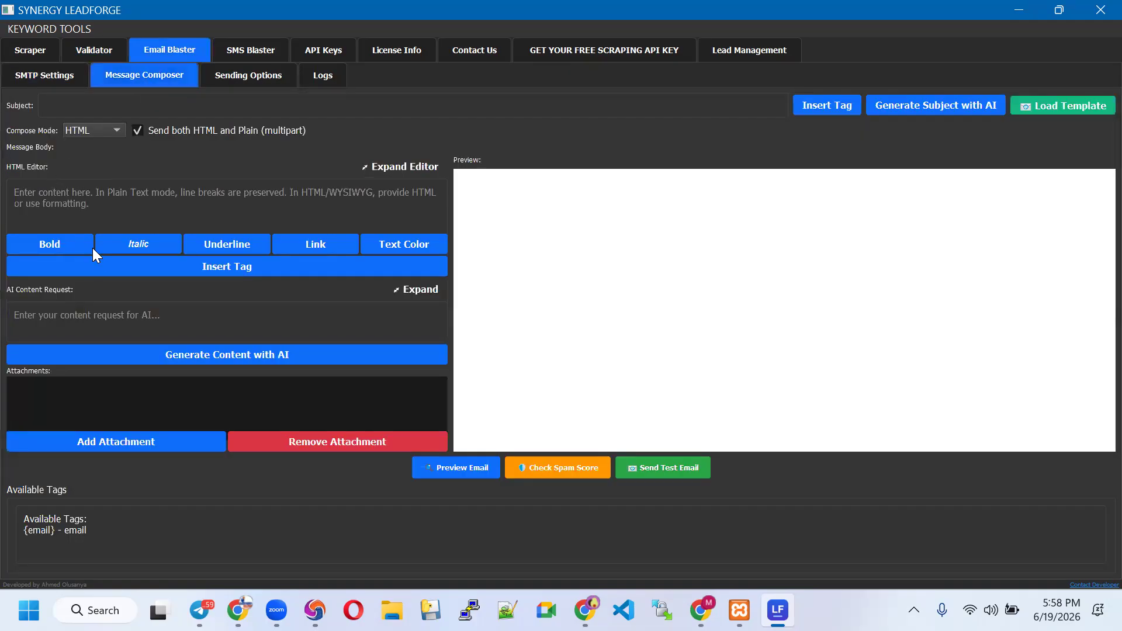
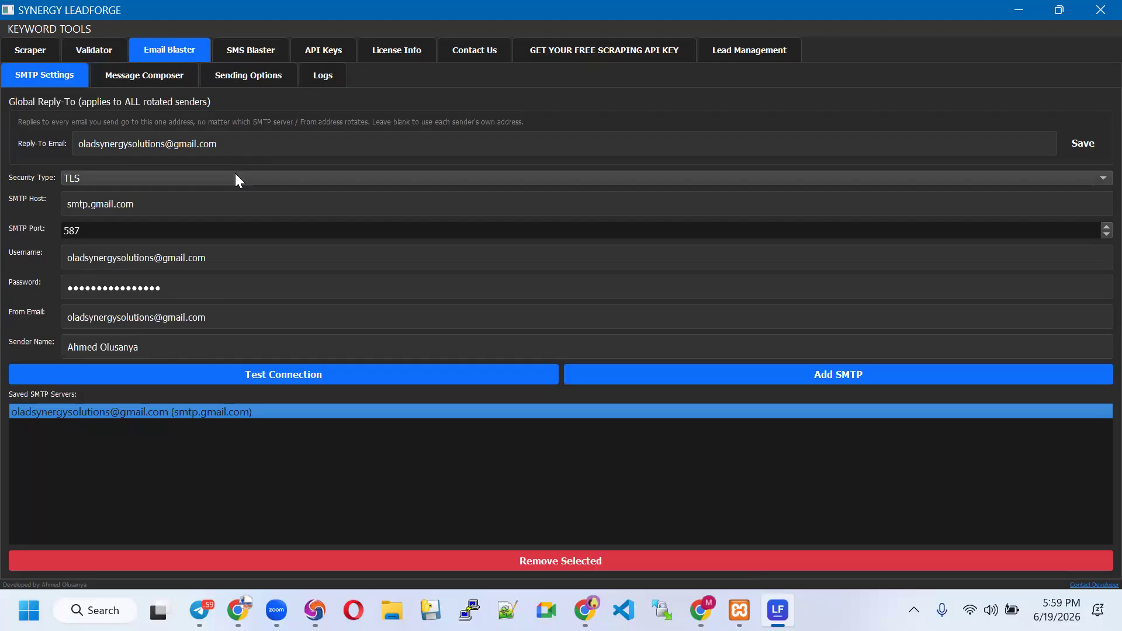
left_click_drag(226, 144, 79, 144)
left_click(110, 144)
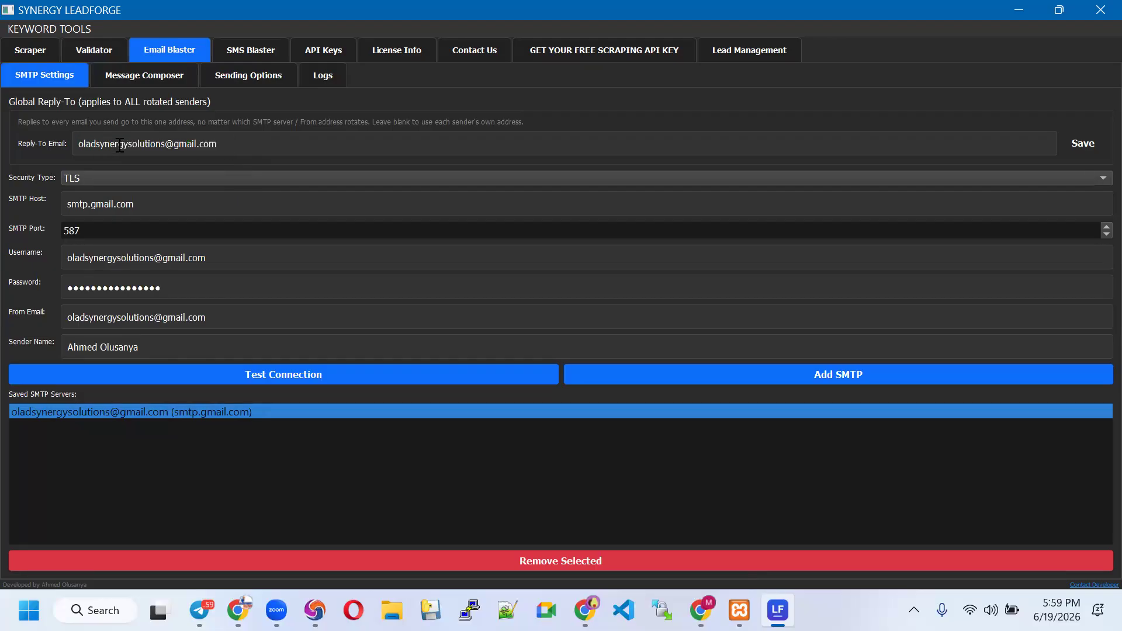
left_click_drag(230, 144, 124, 141)
left_click(124, 141)
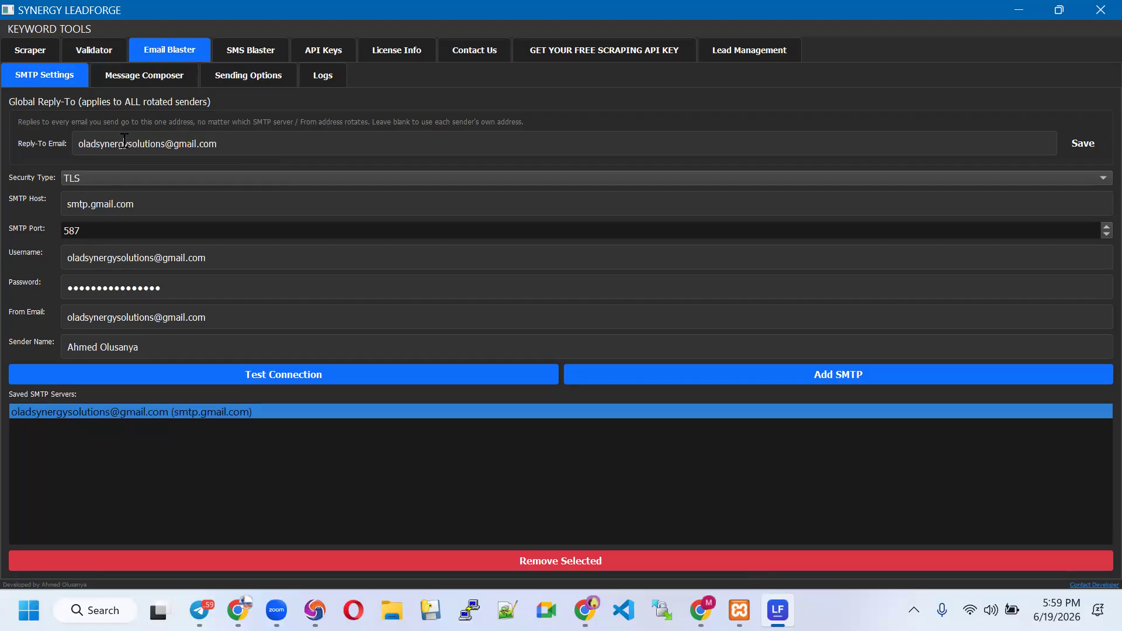
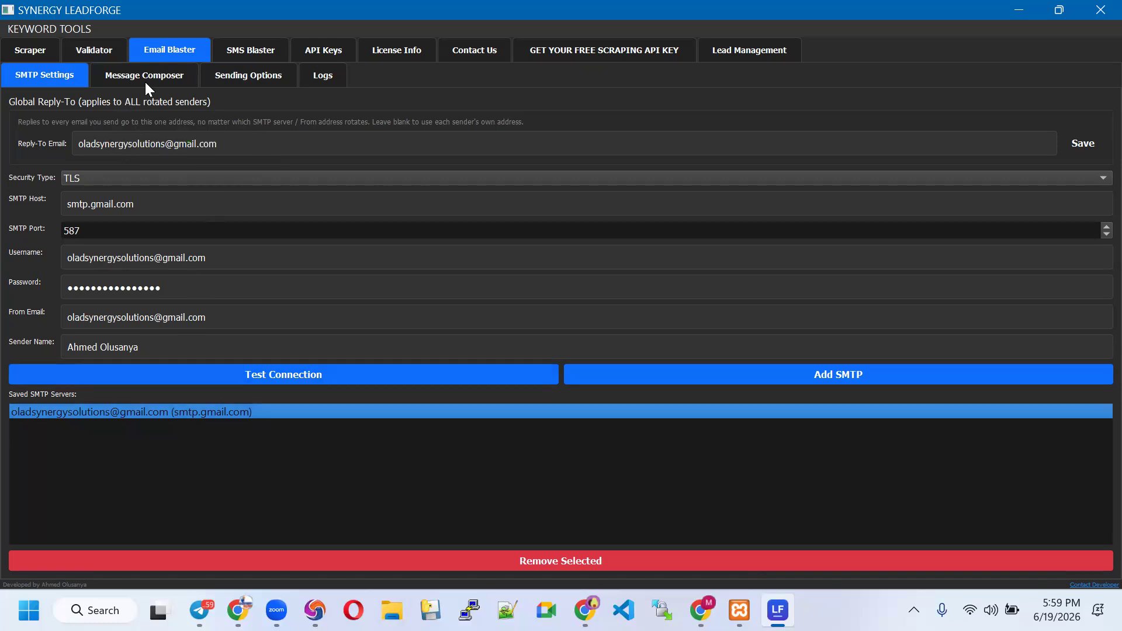
Open the Message Composer sub-tab of the Email Blaster
left_click(187, 82)
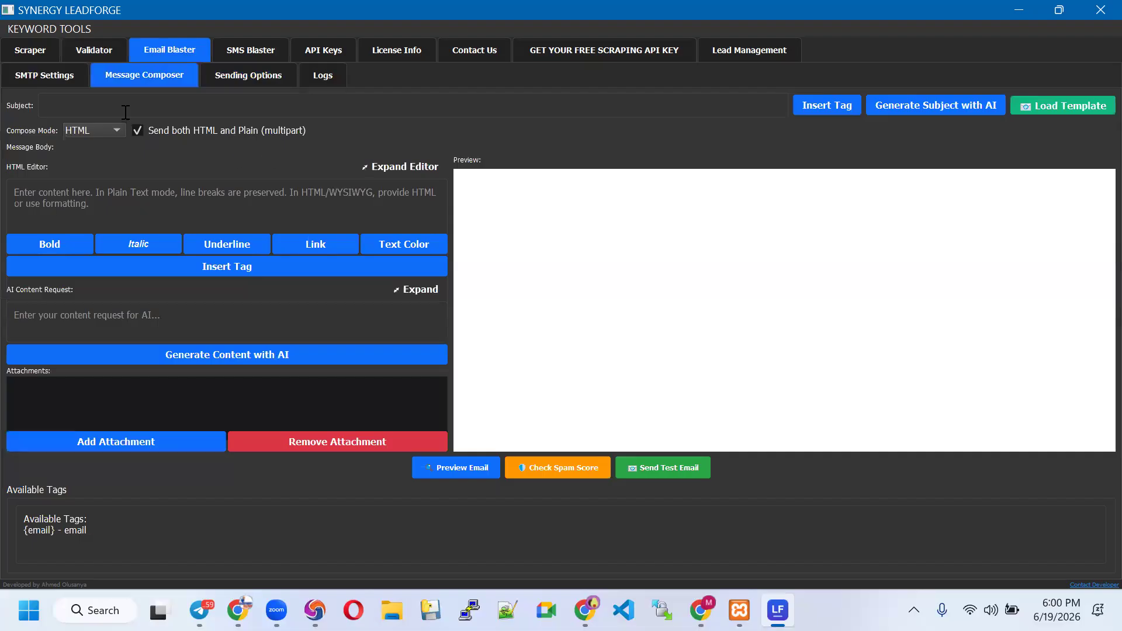
Load the Welcome Onboarding template into the composer and scroll through its rendered preview
left_click(1051, 105)
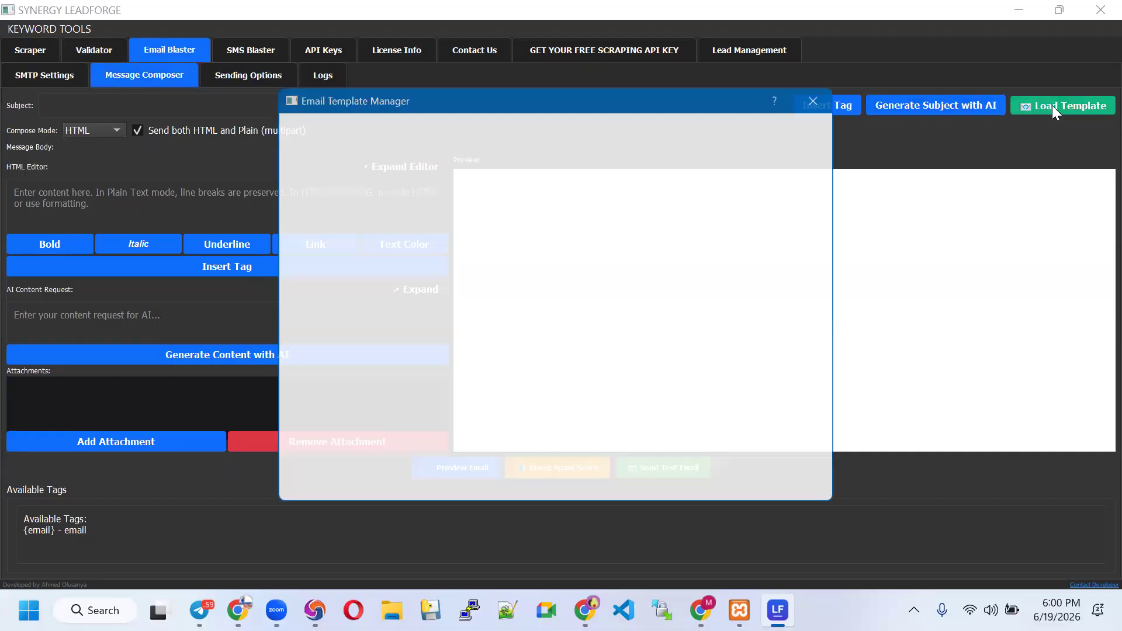
left_click(358, 204)
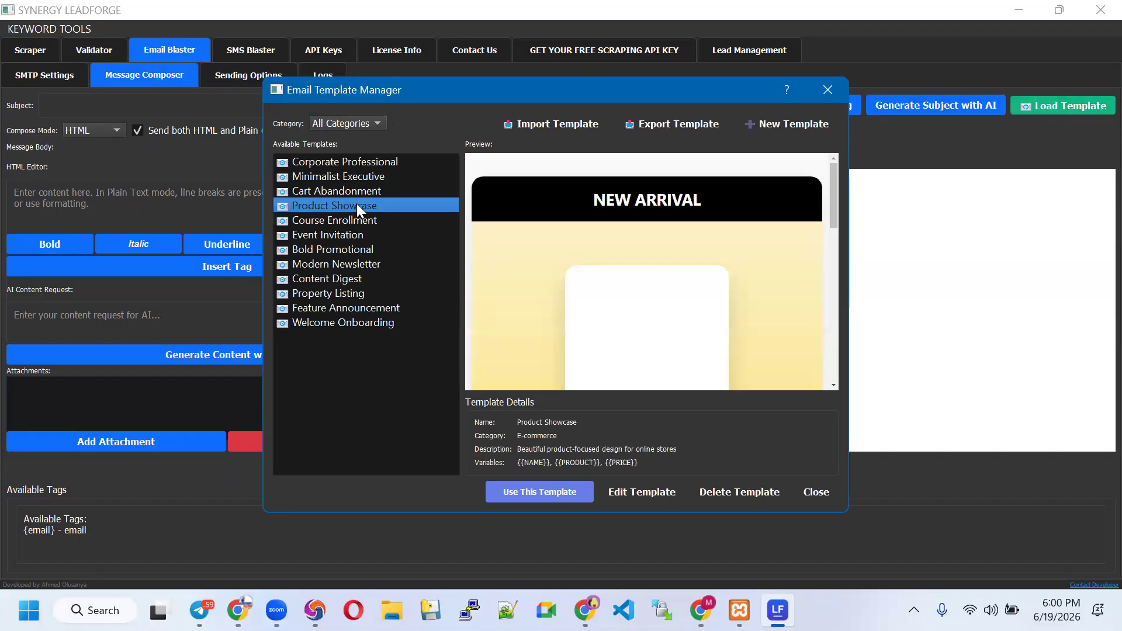
left_click(345, 262)
left_click(342, 321)
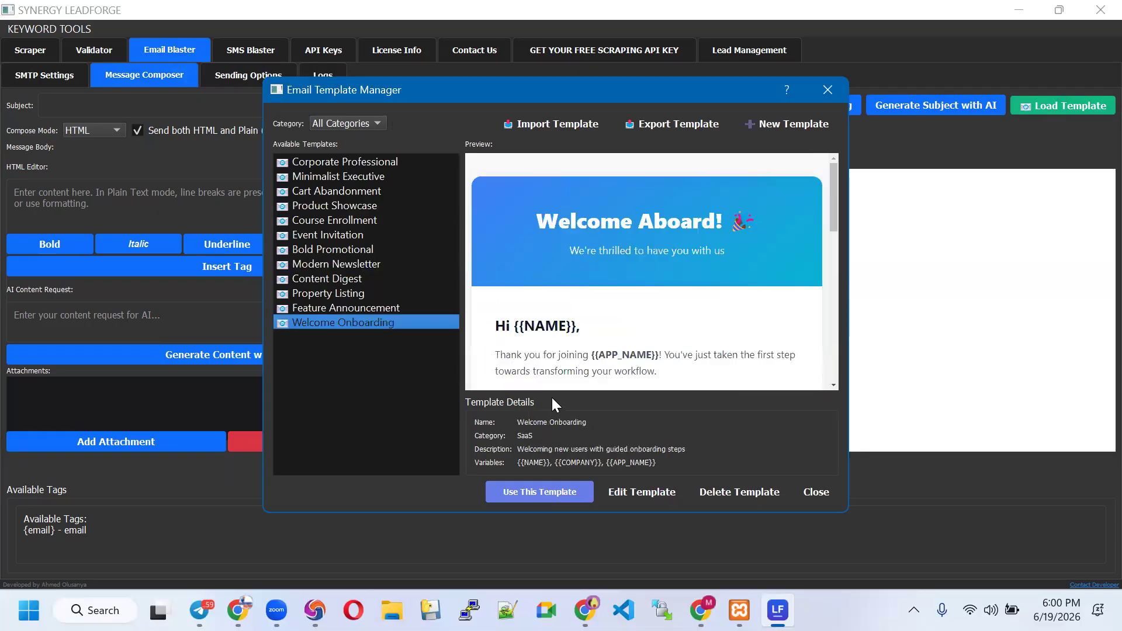
left_click(567, 494)
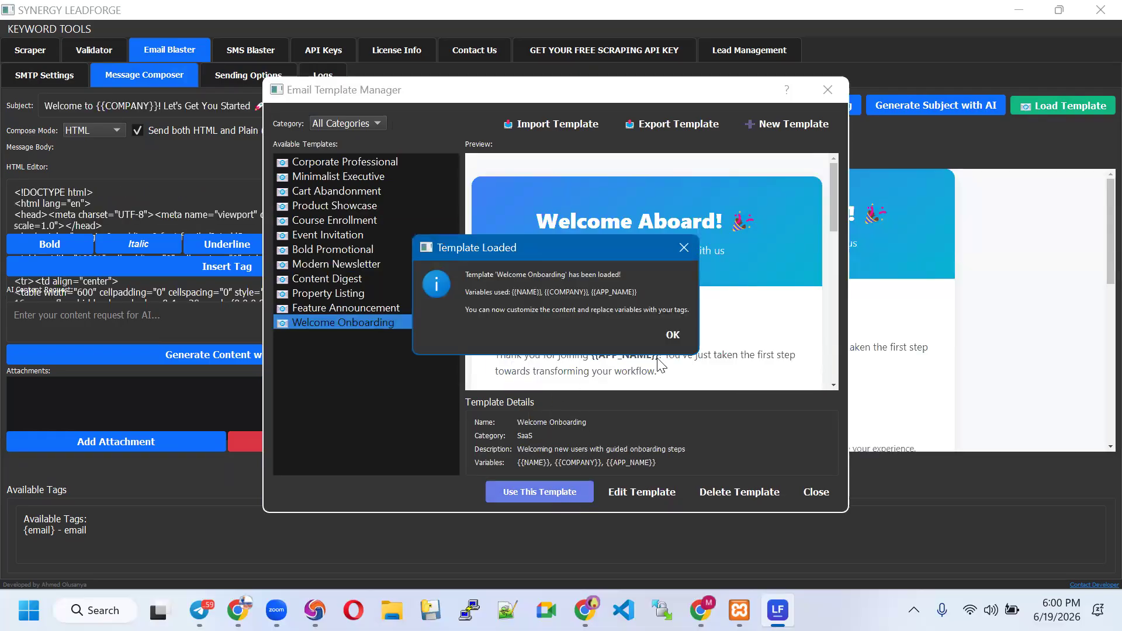
left_click(672, 334)
scroll(753, 362, "down", 6)
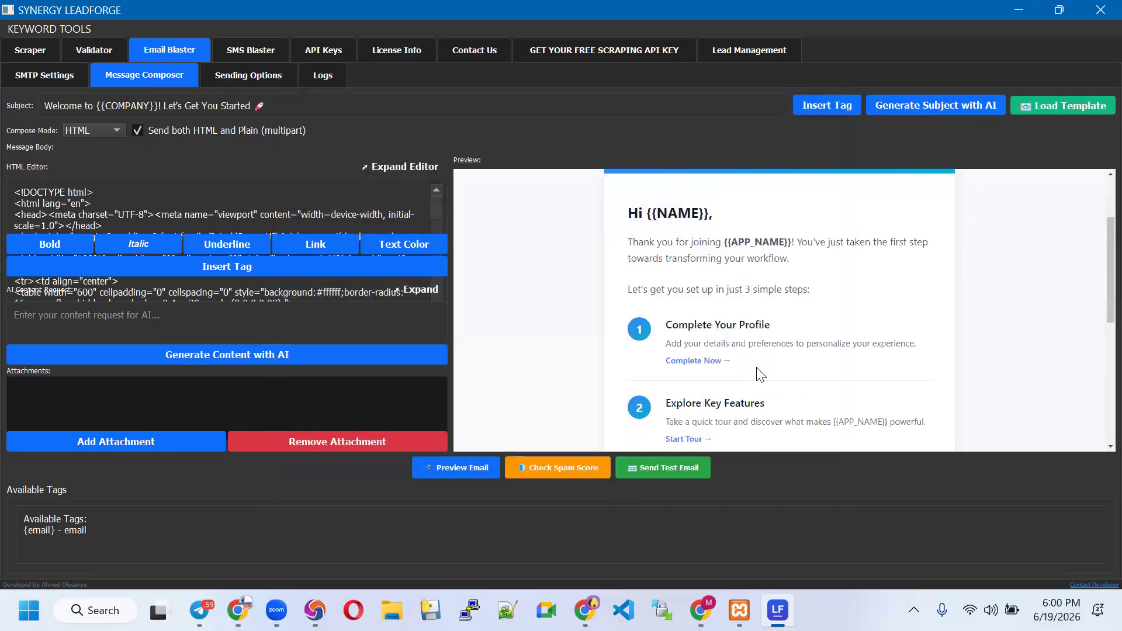
scroll(204, 192, "down", 10)
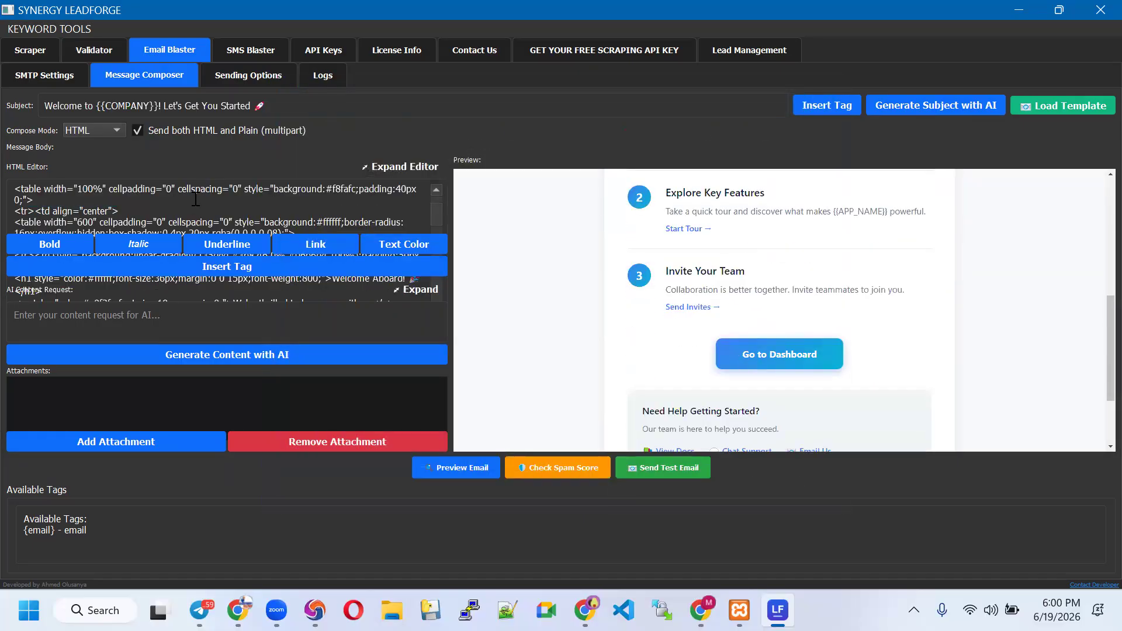
scroll(199, 223, "down", 5)
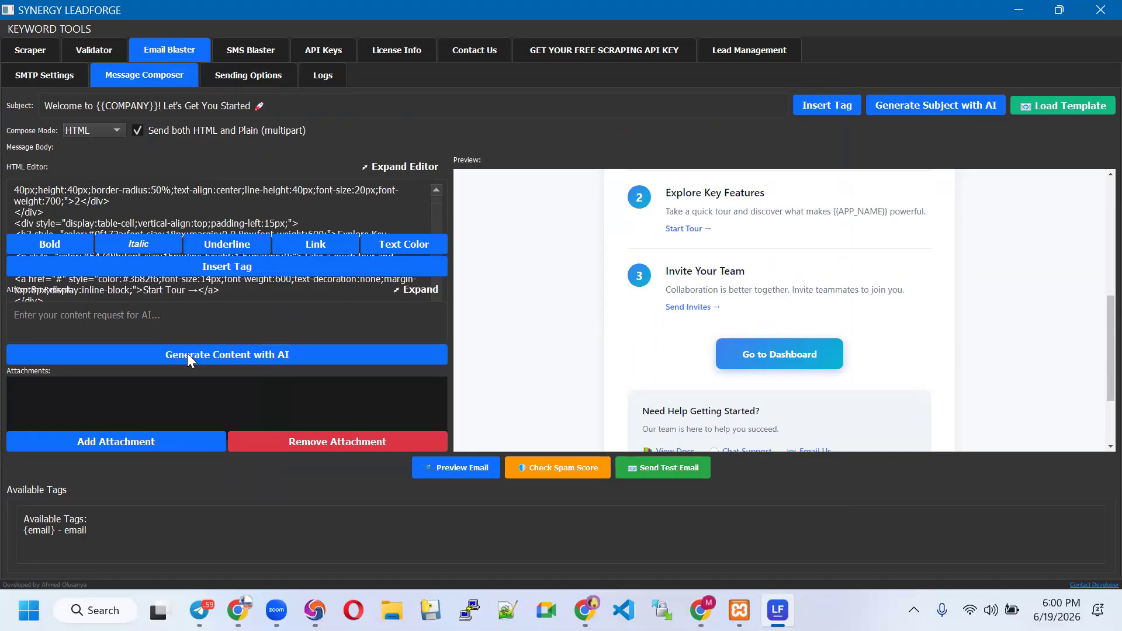
Preview the welcome email, then run a spam check scoring 7.8 / 10 High Risk and close it
left_click(480, 472)
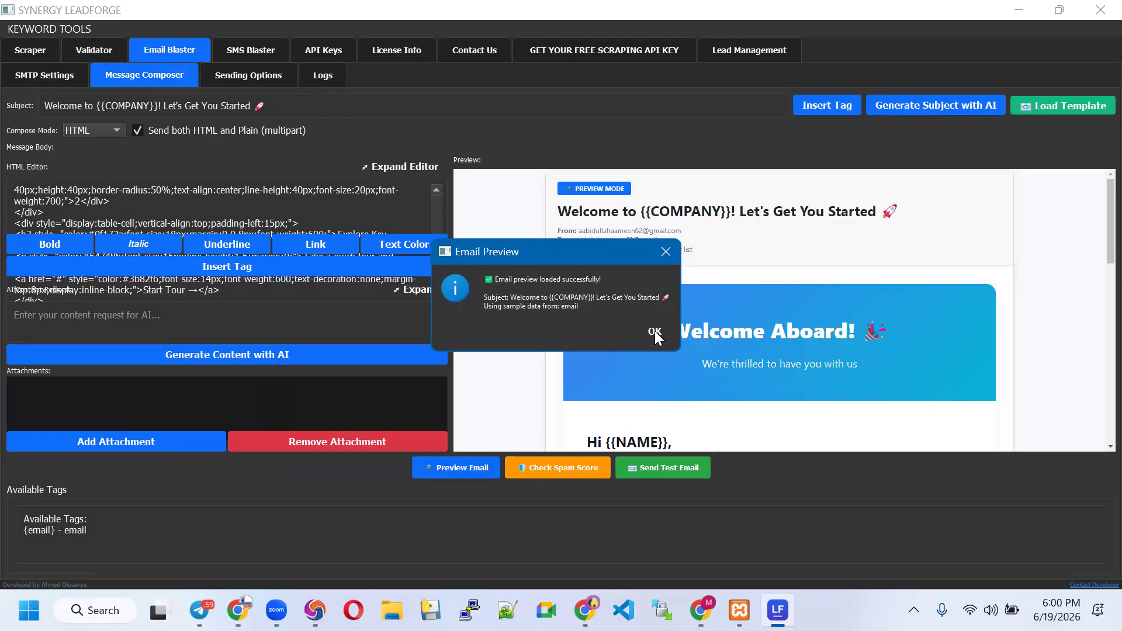
left_click(655, 331)
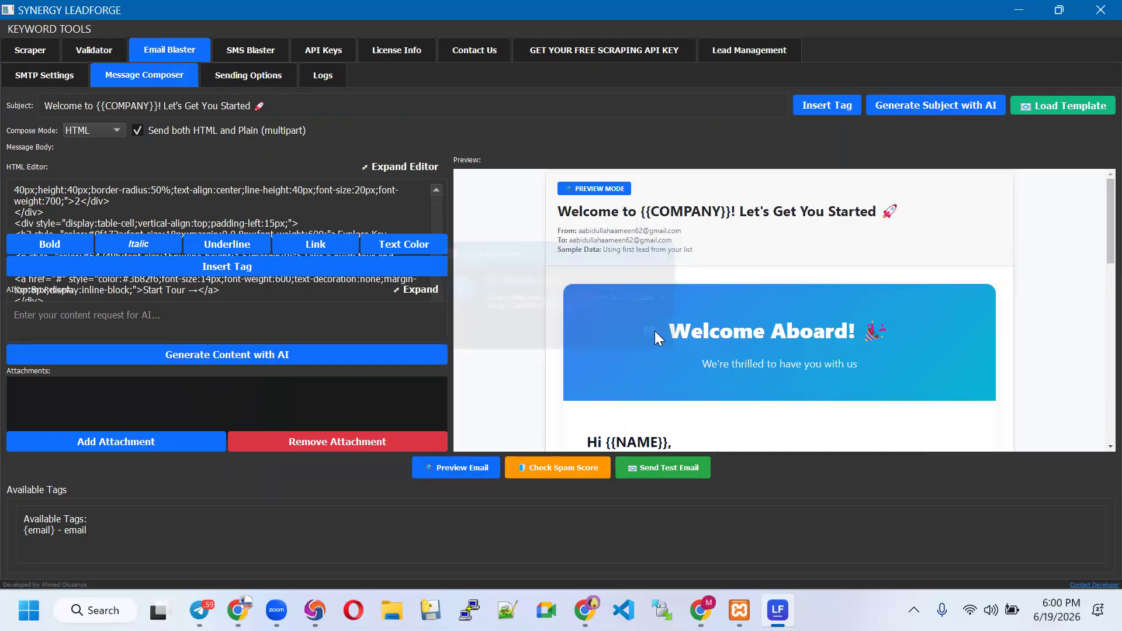
left_click(560, 471)
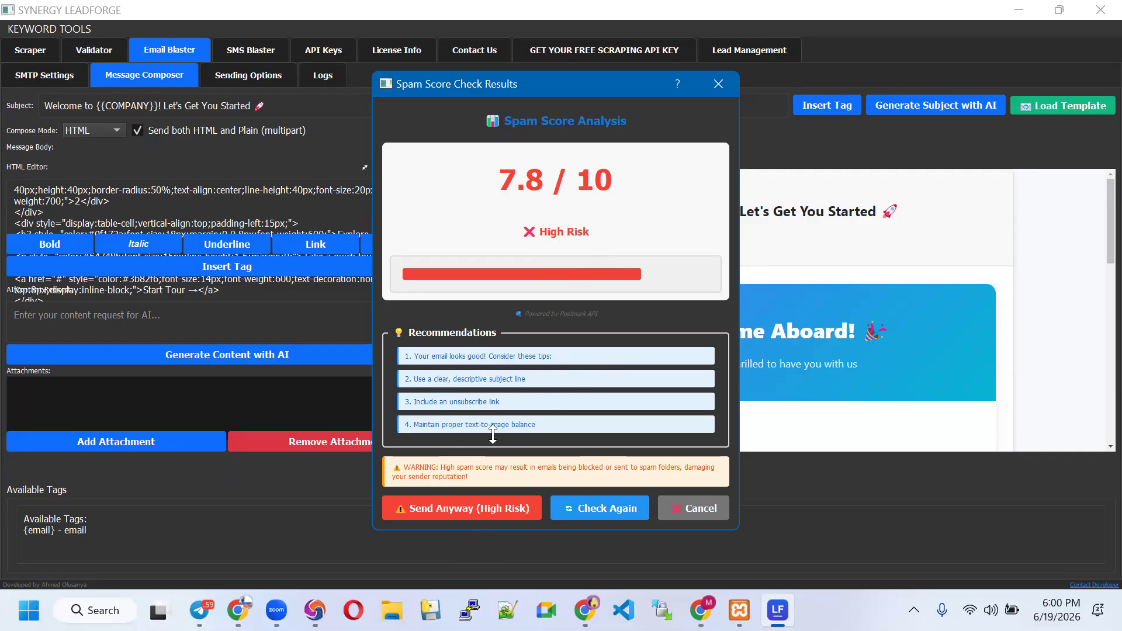
left_click(671, 509)
scroll(750, 308, "down", 2)
scroll(754, 314, "down", 6)
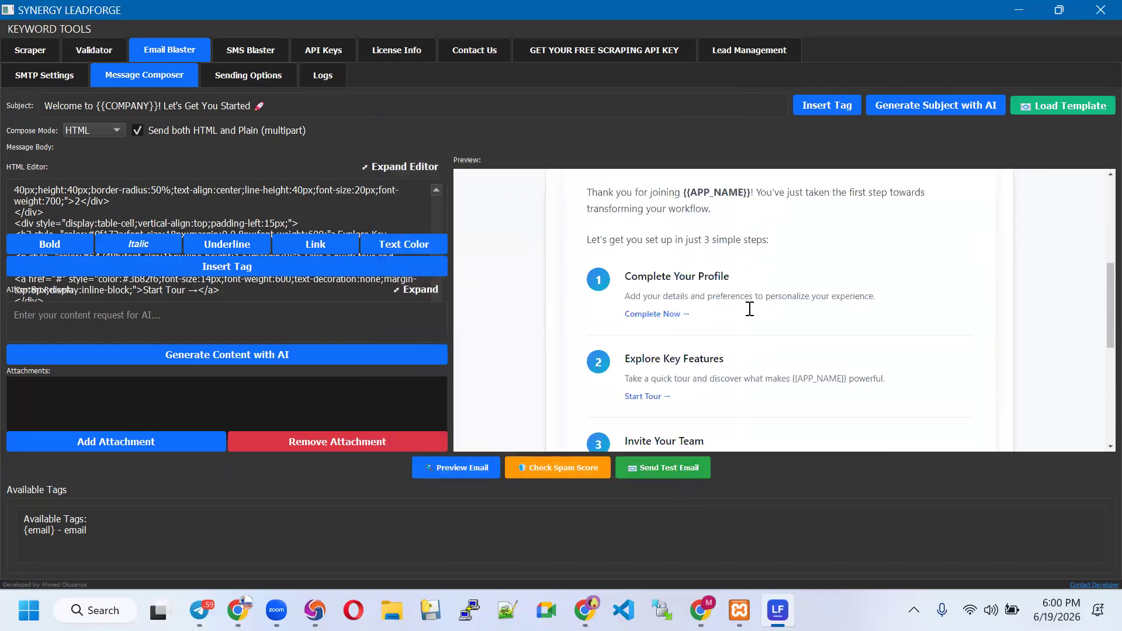
Dismiss the AI request warning and replace the template subject with 'AI hustle'
left_click(946, 114)
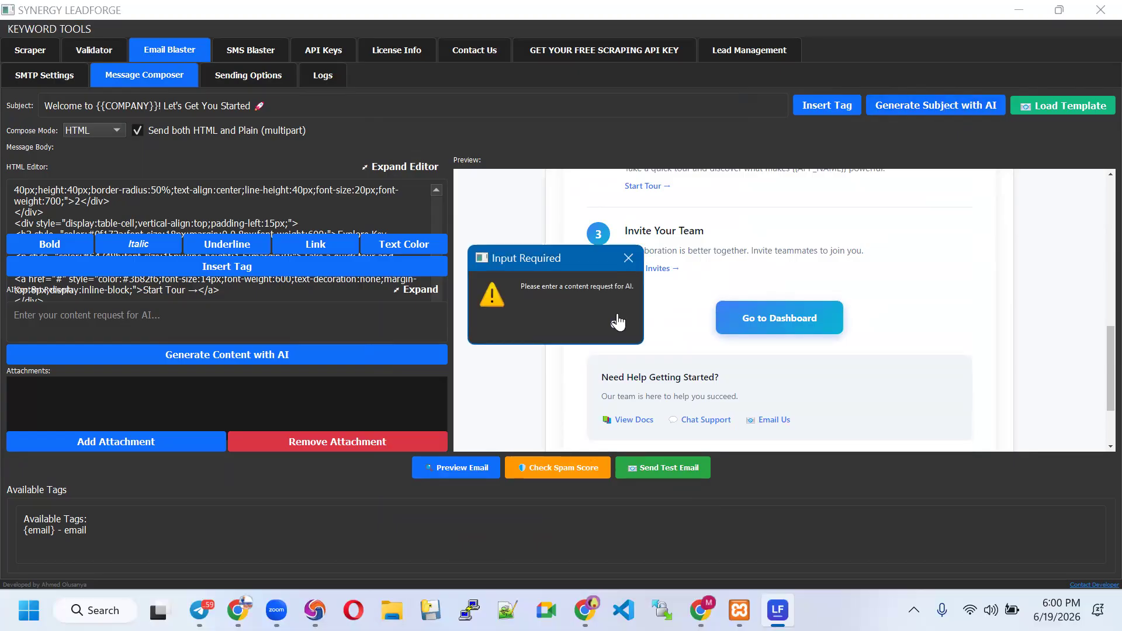
left_click(611, 325)
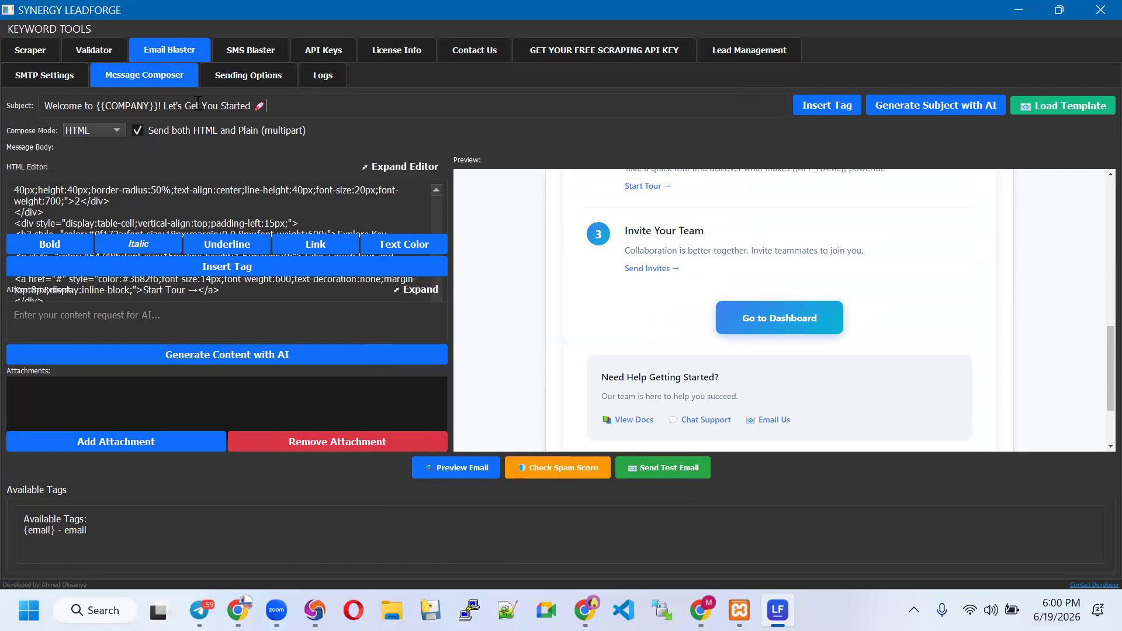
left_click_drag(267, 105, 32, 102)
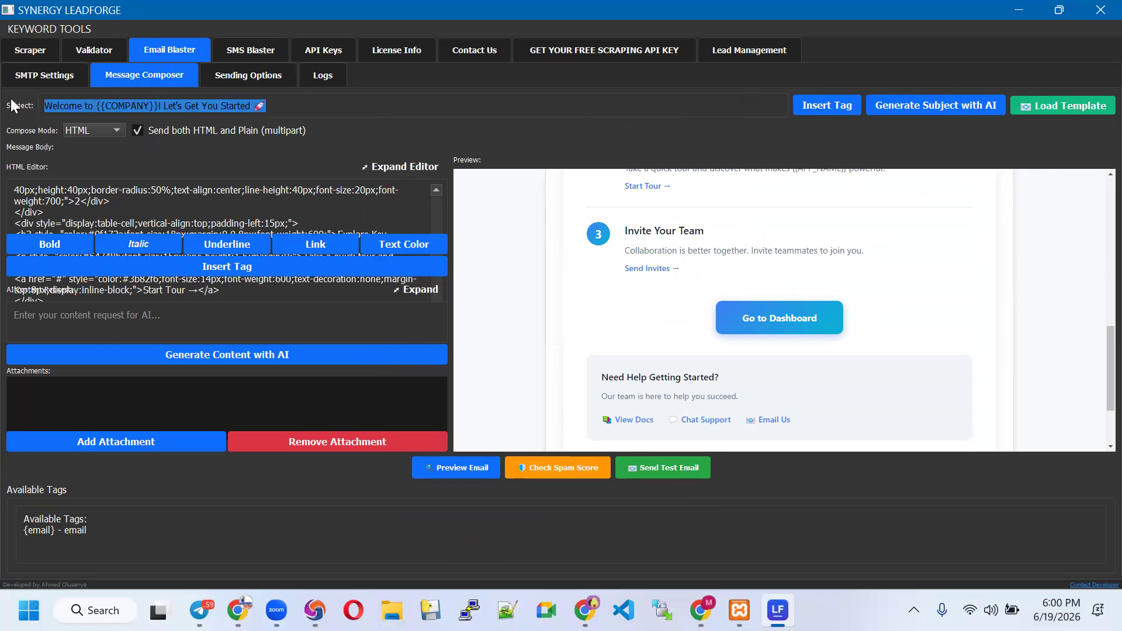
type("m")
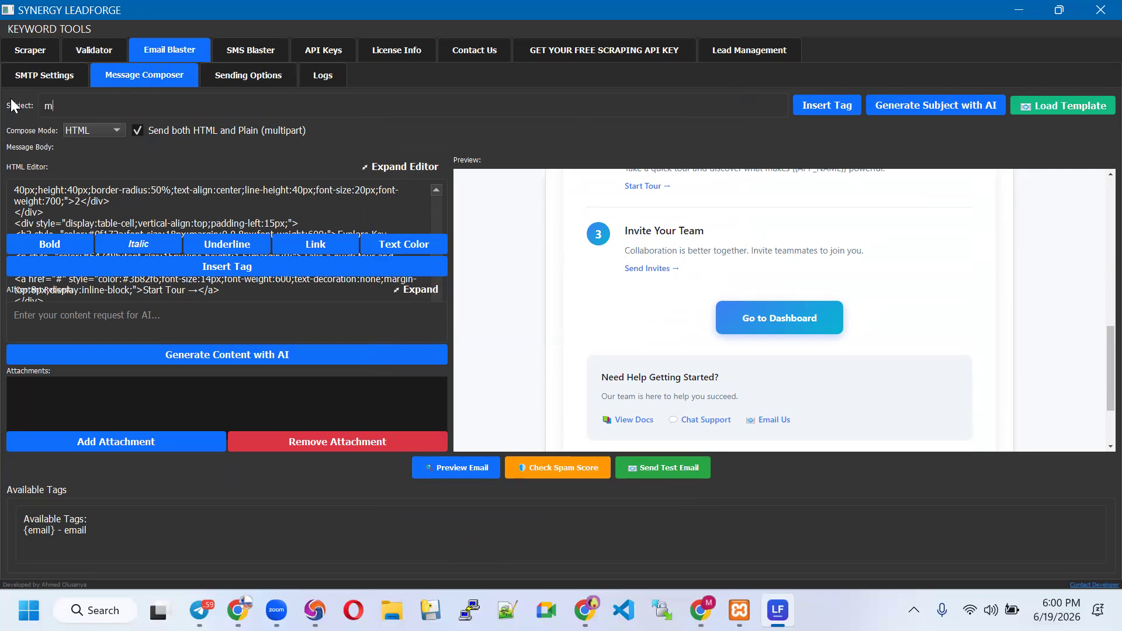
key("BackSpace")
type("AI hustle")
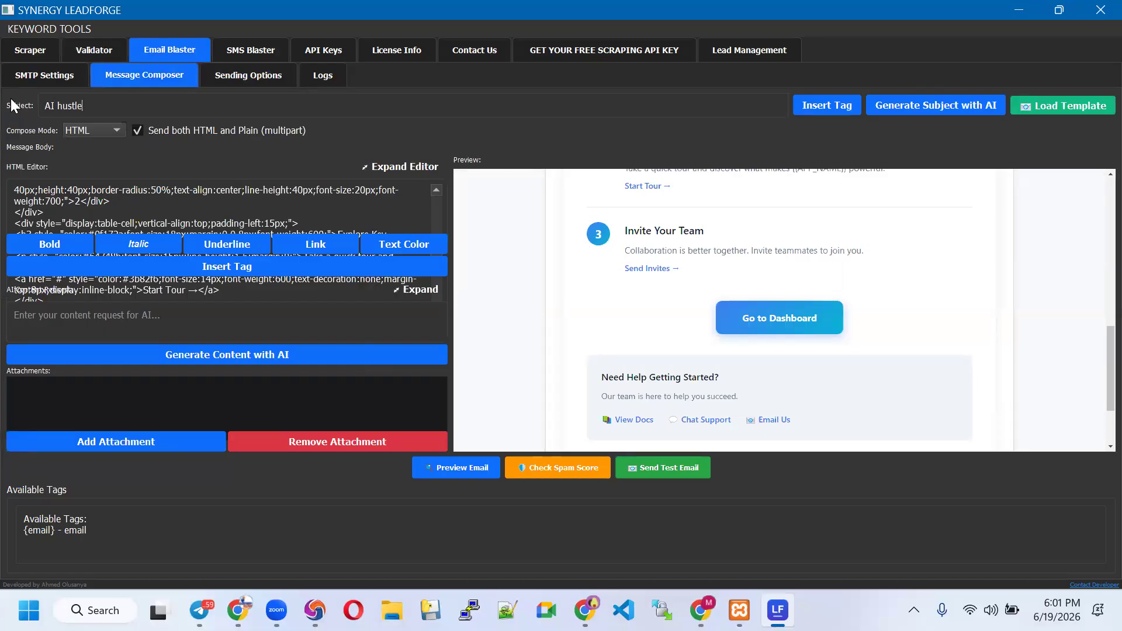
Try Generate Subject with AI twice, dismissing the Input Required warning each time
left_click(916, 105)
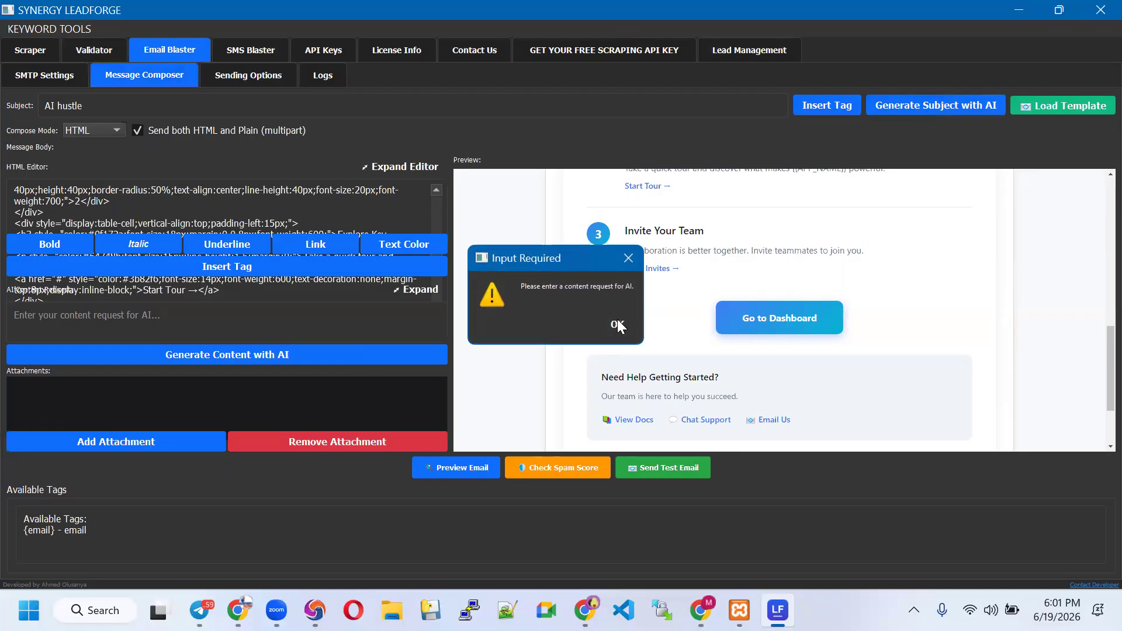
left_click(617, 319)
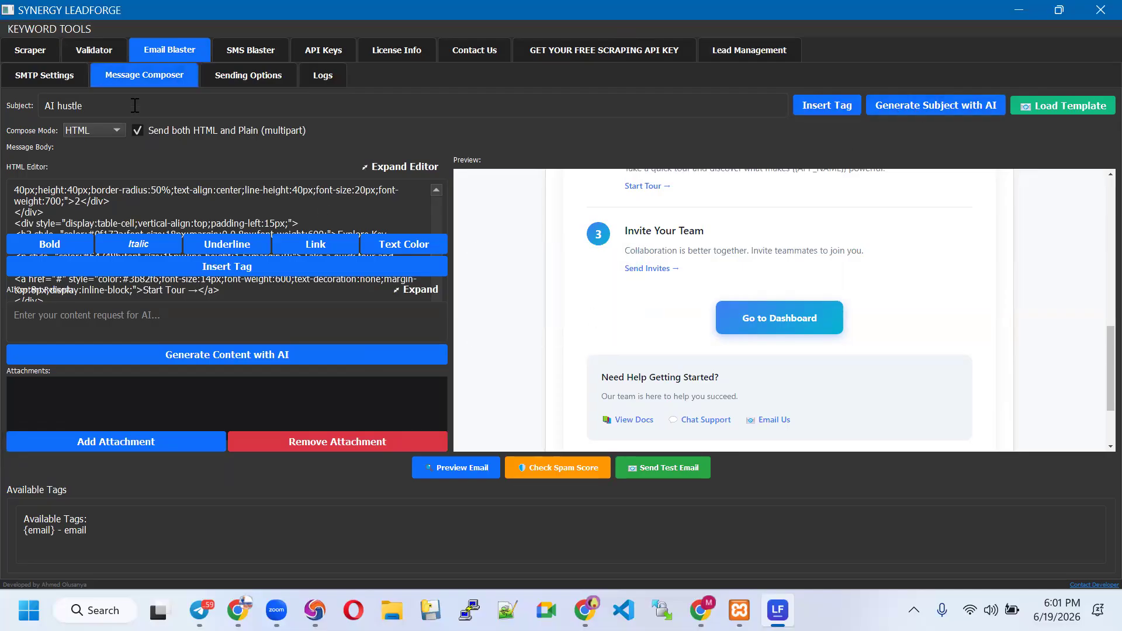
left_click(923, 110)
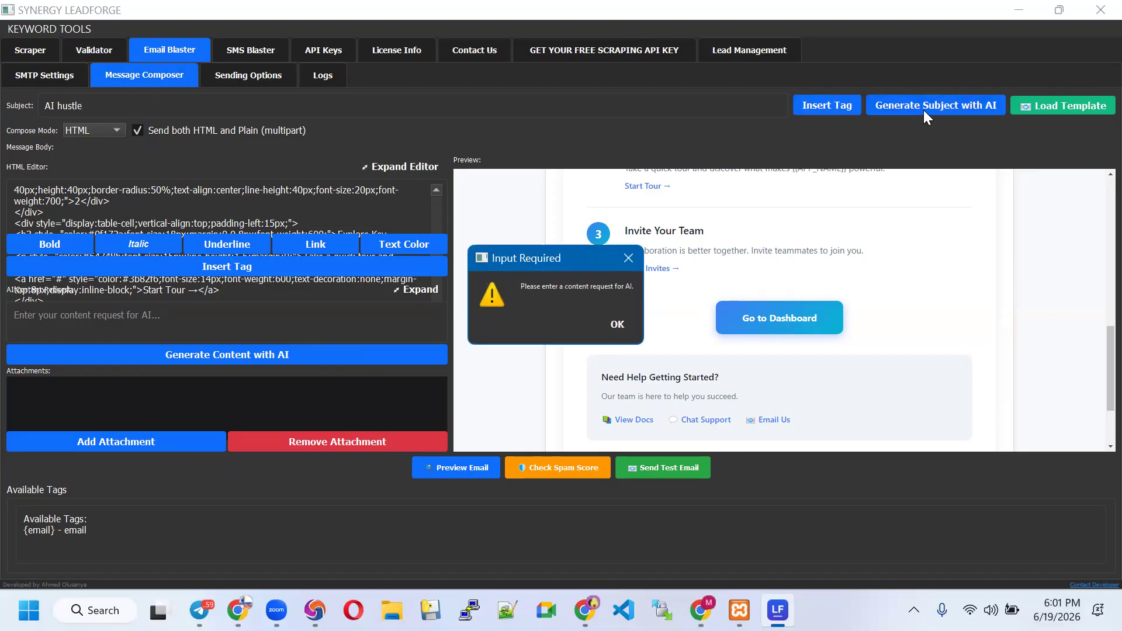
left_click(617, 324)
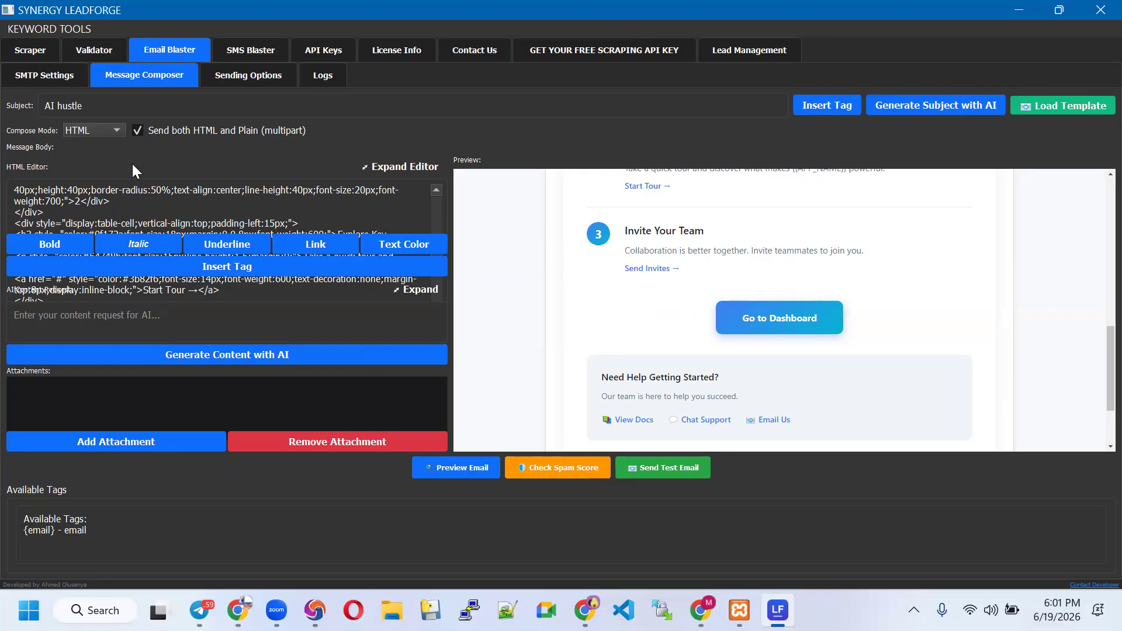
Put 'AI hustle' from the subject into the AI content request field and clear the HTML body
double_click(117, 104)
left_click(124, 106)
key("ctrl+a")
key("ctrl+c")
left_click(200, 326)
key("ctrl+v")
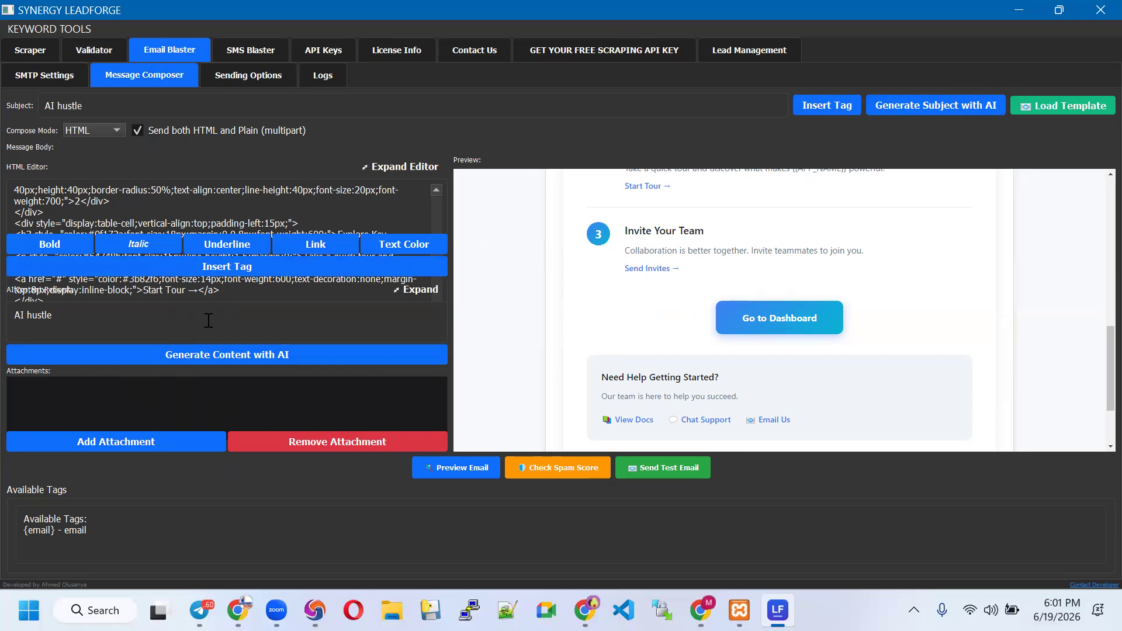
key("ctrl+a")
key("BackSpace")
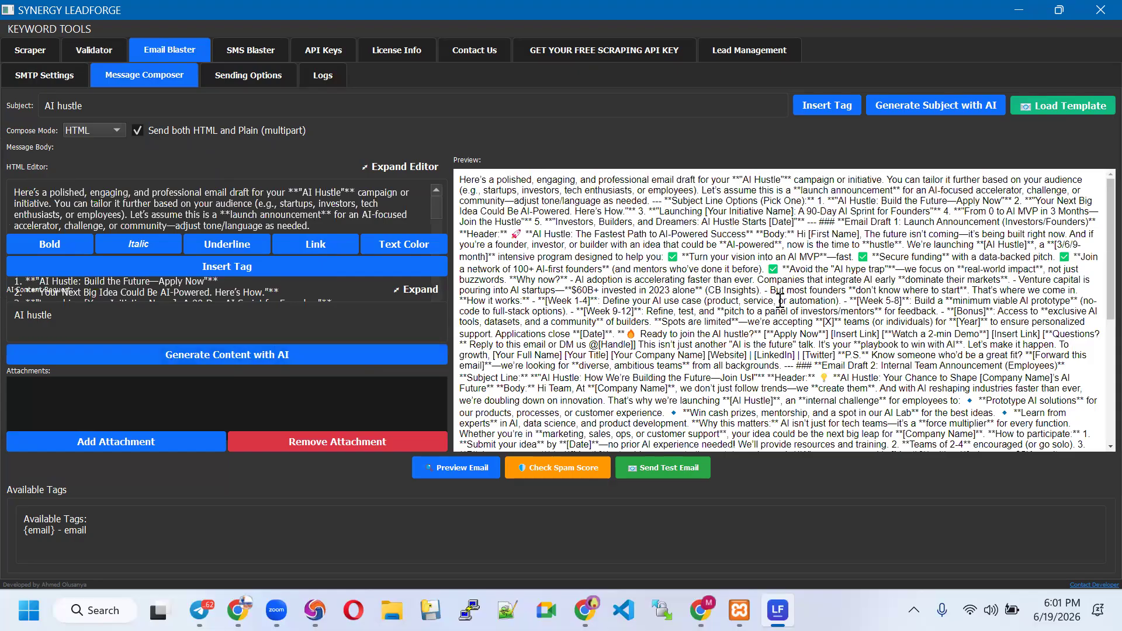
Set compose mode to Plain Text and scroll through the line-broken draft preview
scroll(780, 300, "down", 8)
scroll(844, 322, "up", 10)
left_click(113, 132)
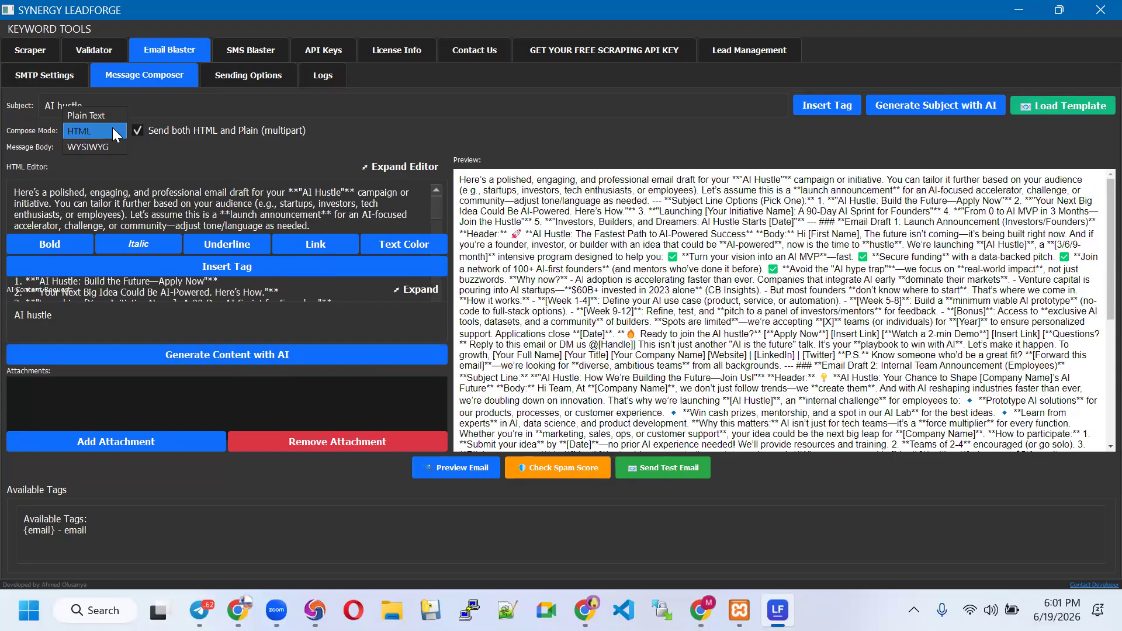
left_click(107, 115)
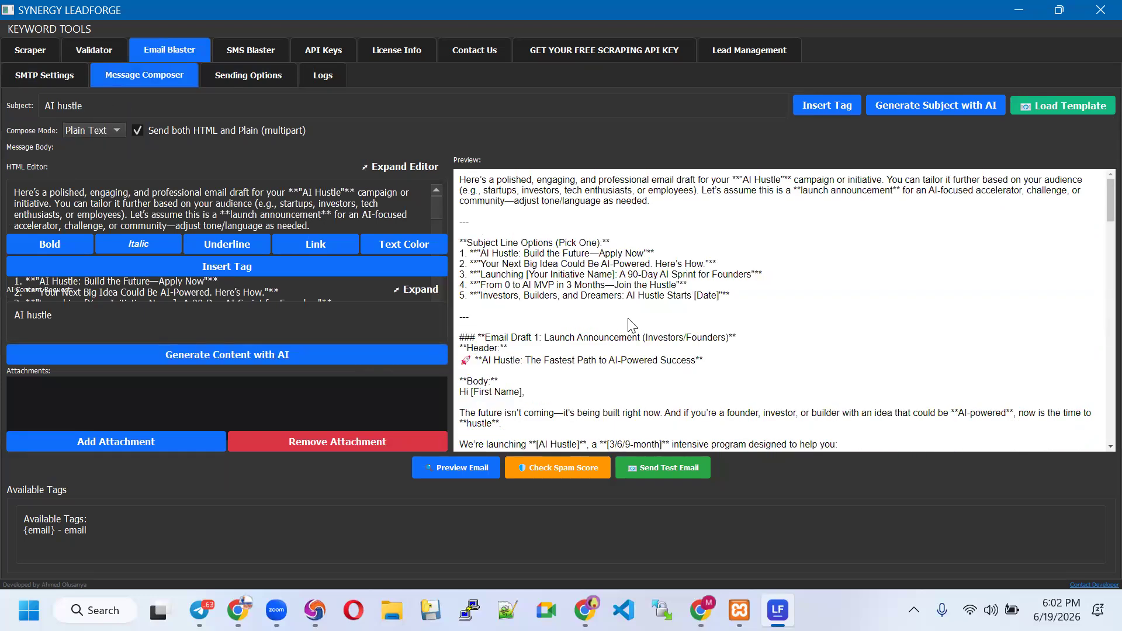
scroll(628, 322, "down", 5)
scroll(628, 322, "down", 15)
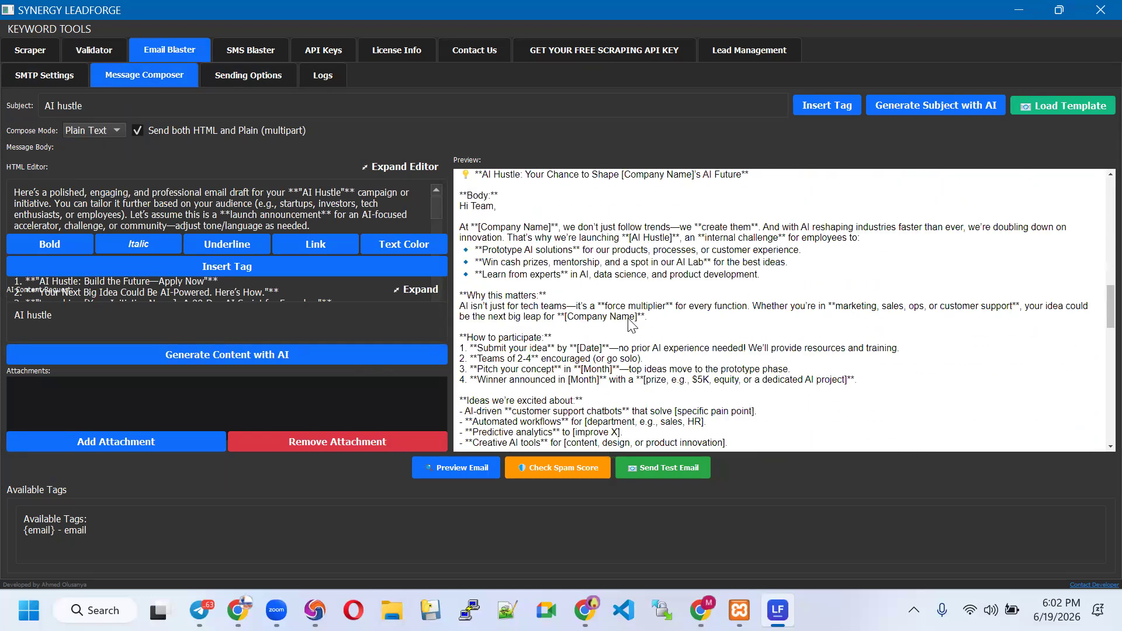
scroll(630, 325, "down", 3)
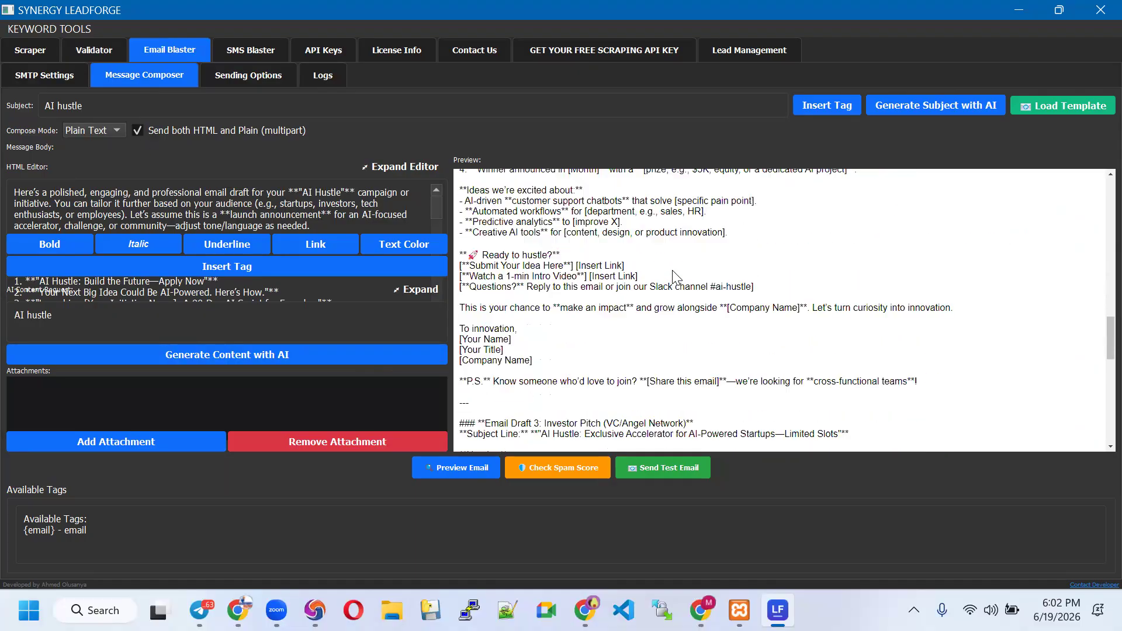
scroll(673, 332, "down", 2)
scroll(677, 330, "up", 18)
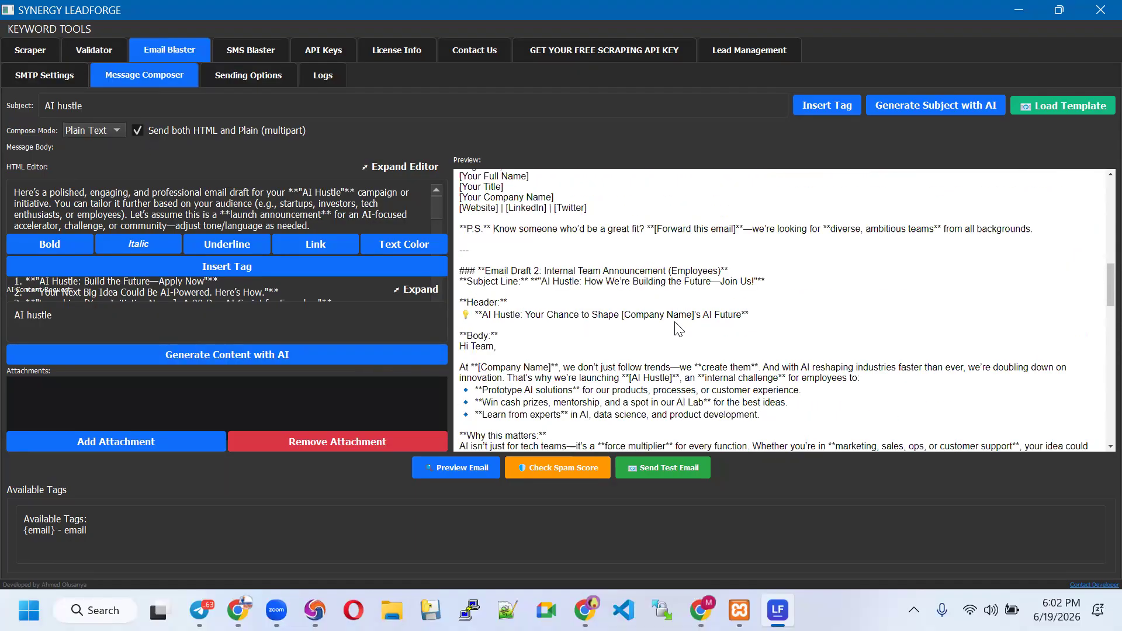
scroll(676, 326, "up", 8)
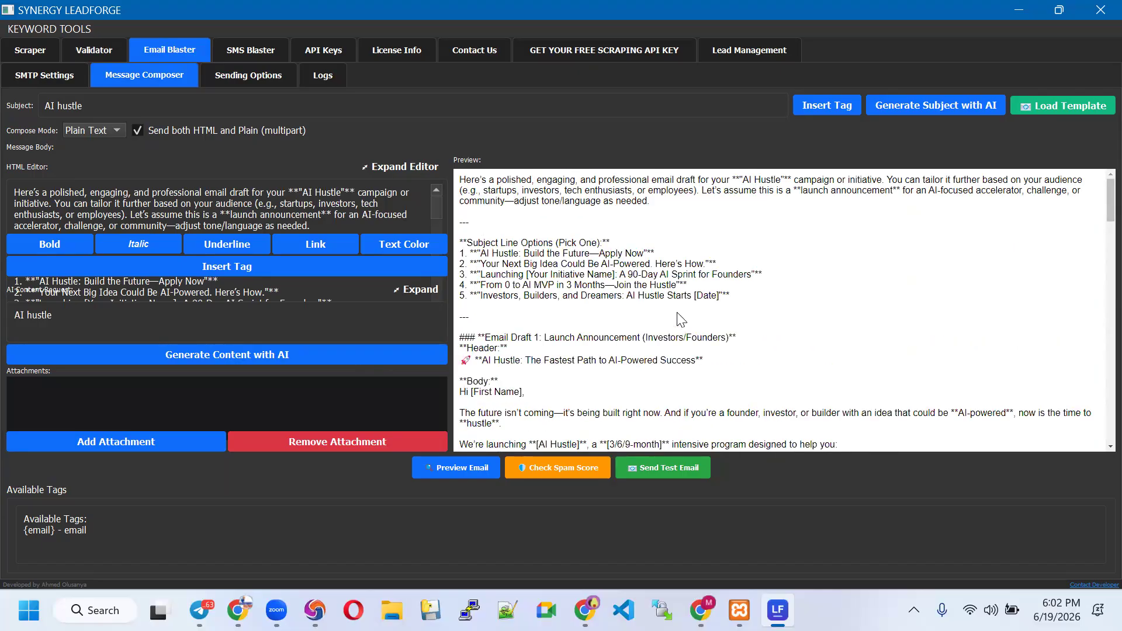
Switch compose mode to WYSIWYG, then back to Plain Text
left_click(102, 135)
left_click(102, 131)
left_click(97, 168)
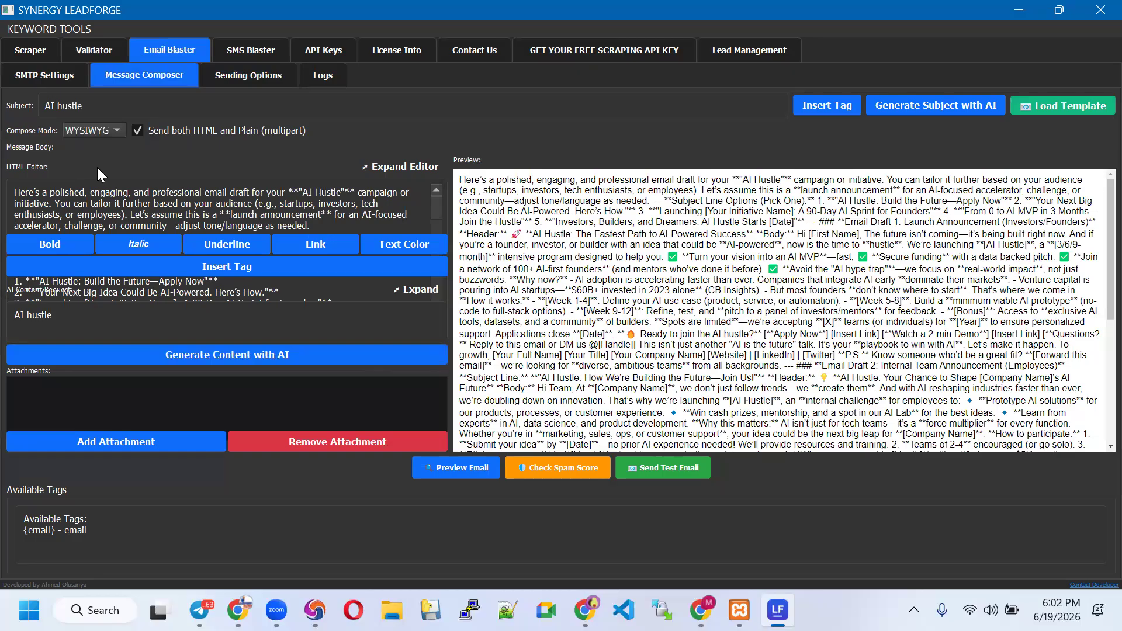
left_click(99, 130)
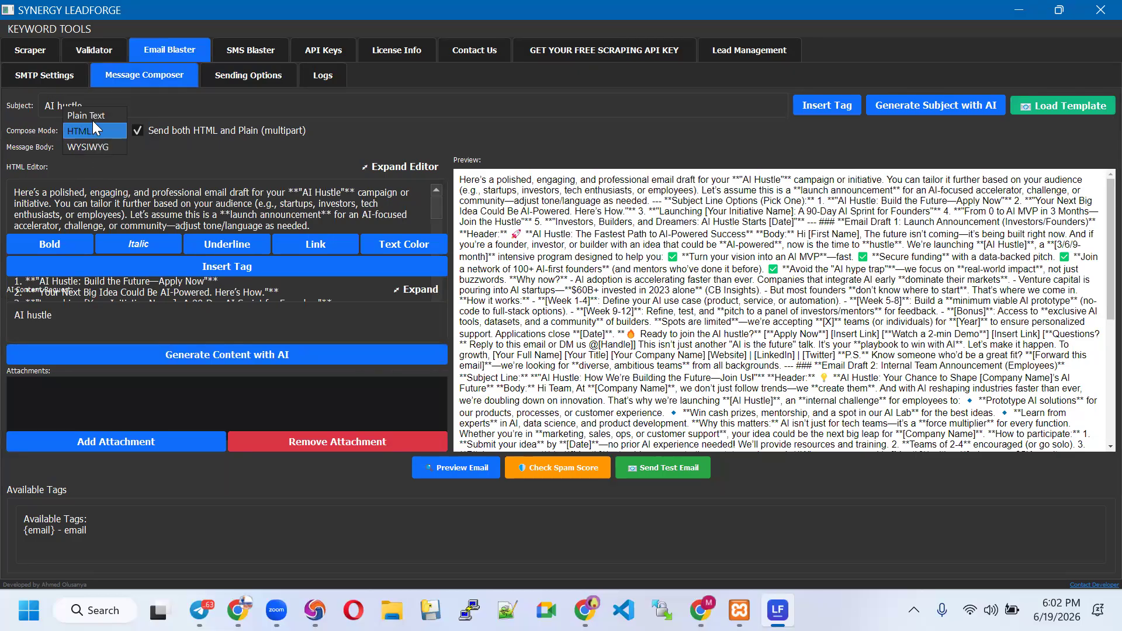
left_click(99, 116)
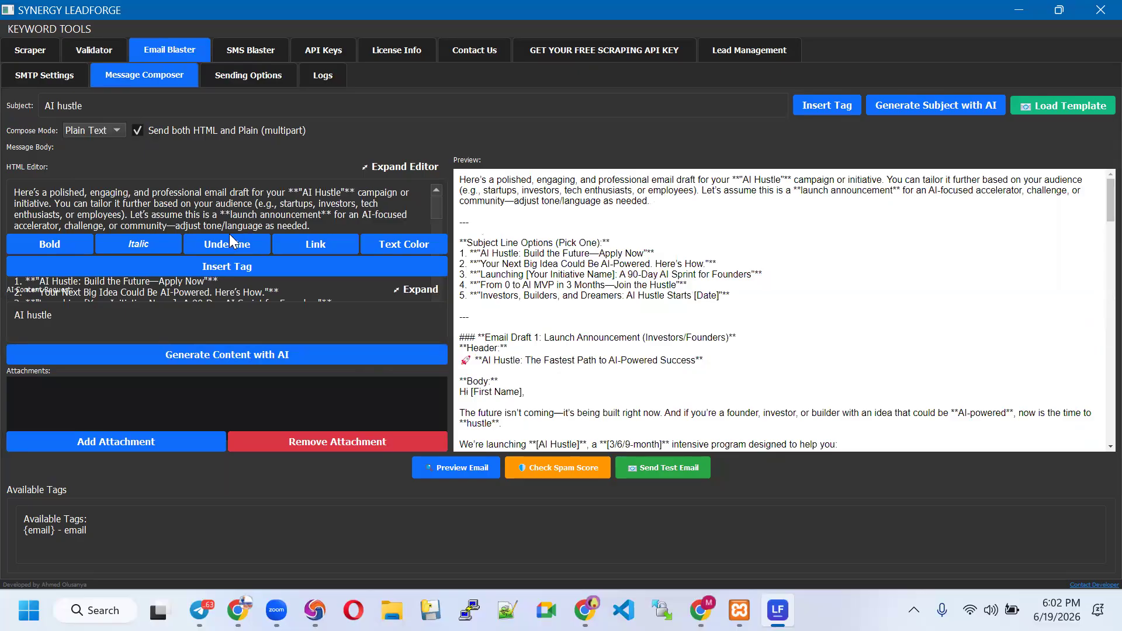
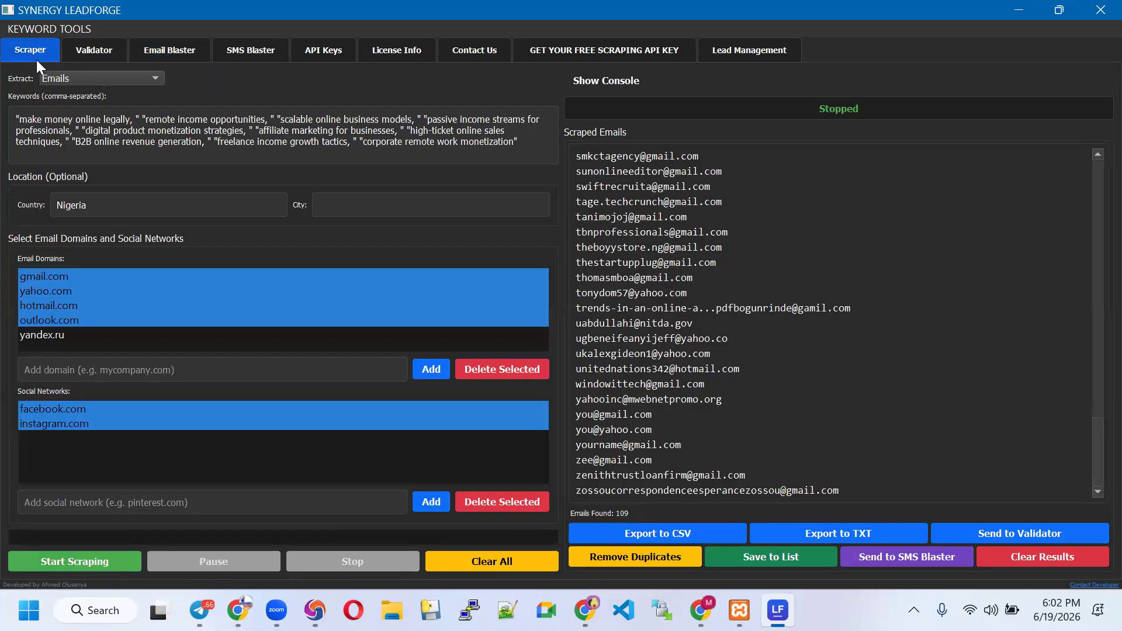
Clear the 109 previous email results and deselect hotmail.com and the other selected email domains
left_click(1008, 562)
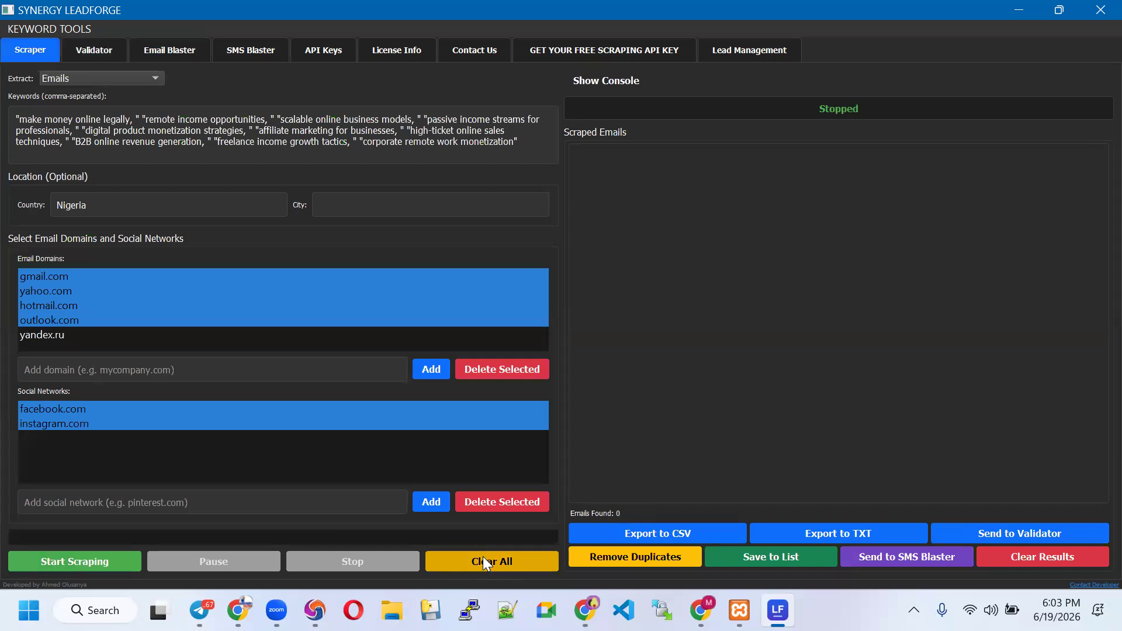
left_click(96, 132)
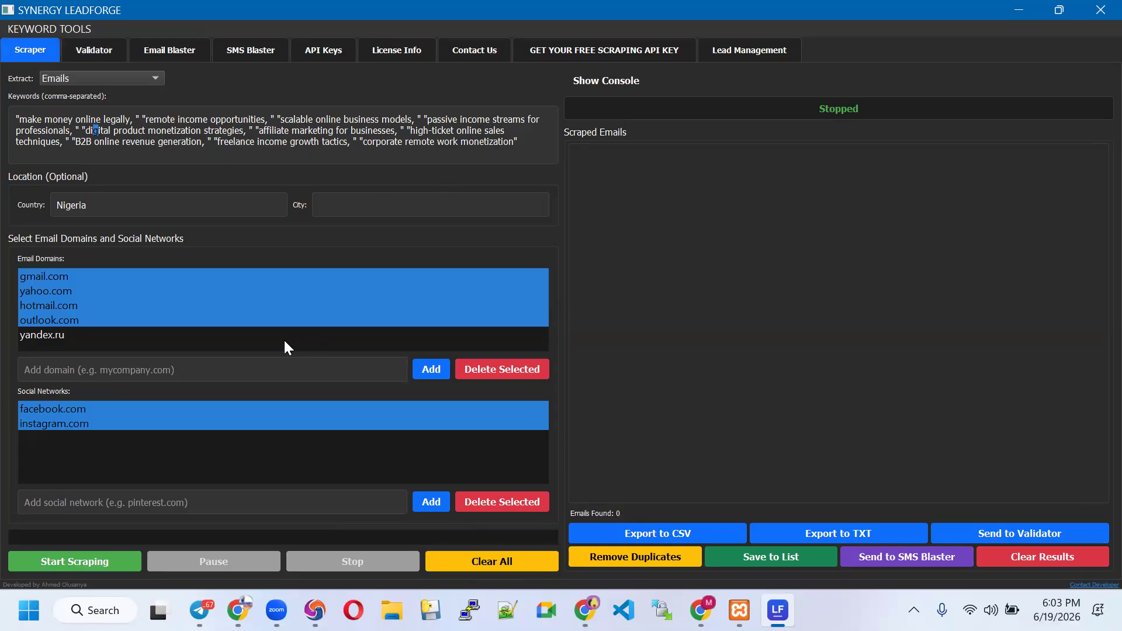
left_click(289, 303)
left_click(196, 277)
left_click(167, 291)
left_click(148, 319)
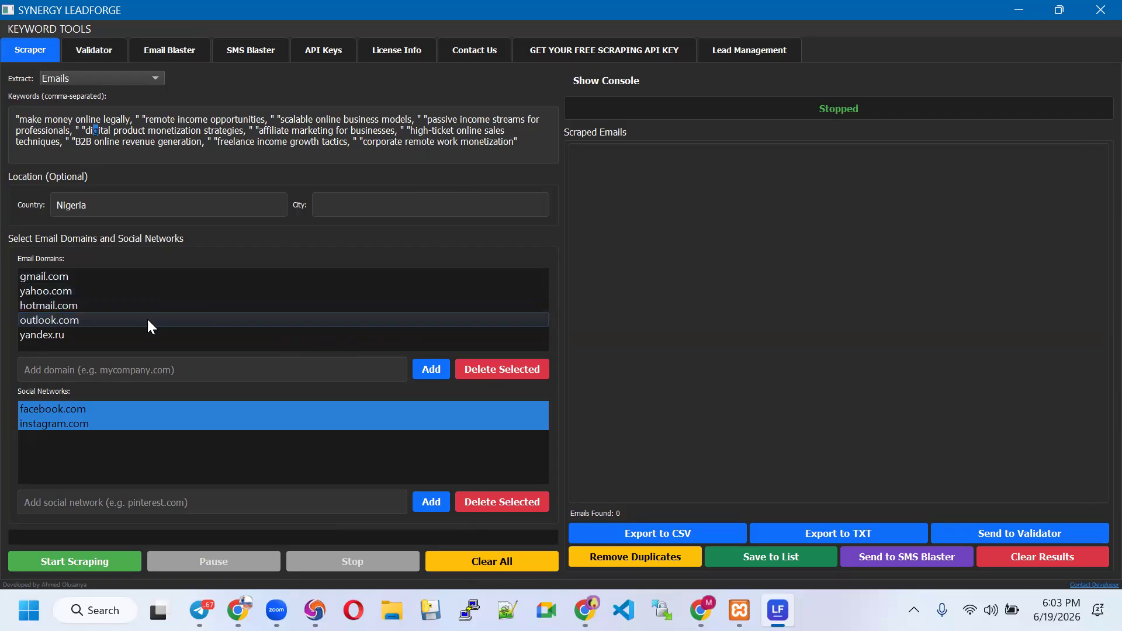
Deselect facebook.com and instagram.com and set extraction to Phone Numbers (Nigeria)
left_click(166, 408)
left_click(157, 422)
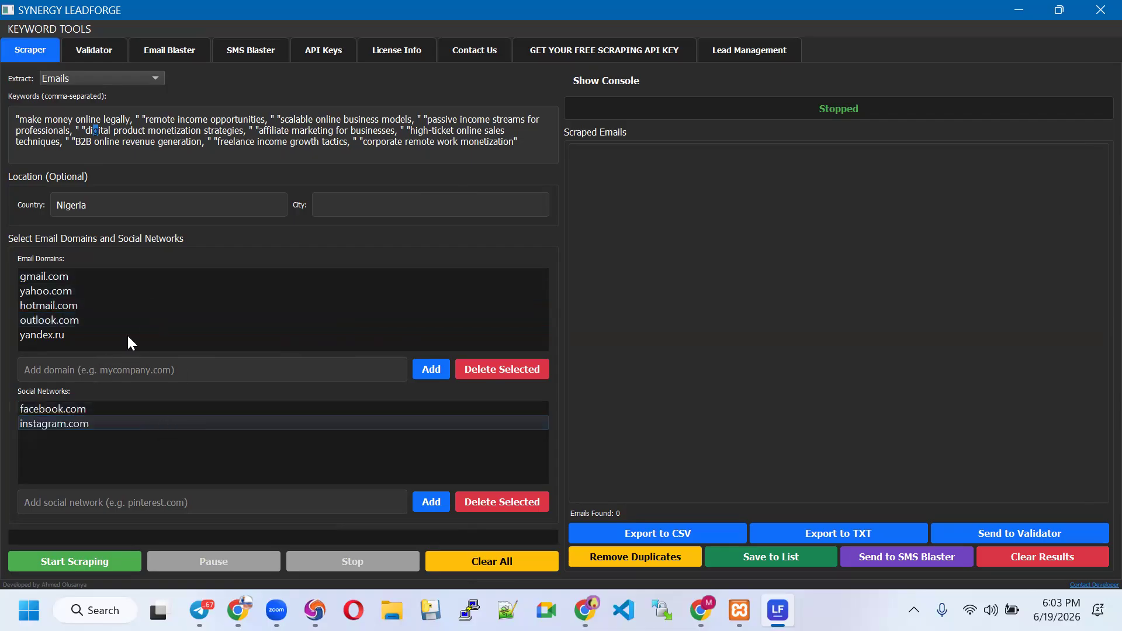
left_click(115, 79)
left_click(112, 93)
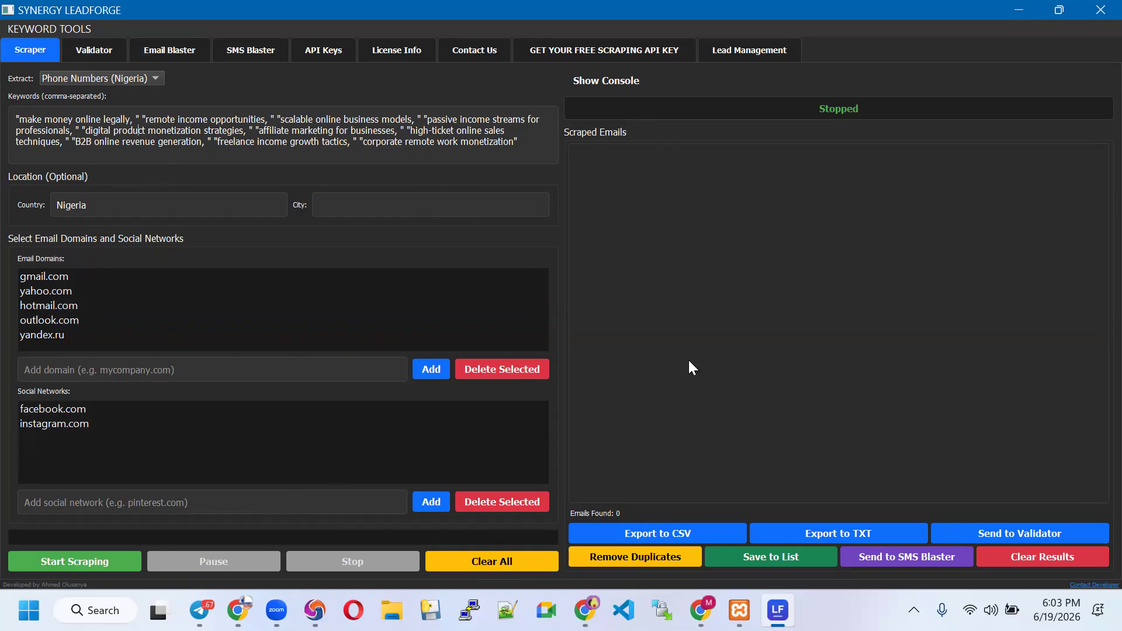
Scrape Phone Numbers (Nigeria) and stop the run once 26 numbers are found
left_click(138, 83)
left_click(139, 81)
left_click(89, 565)
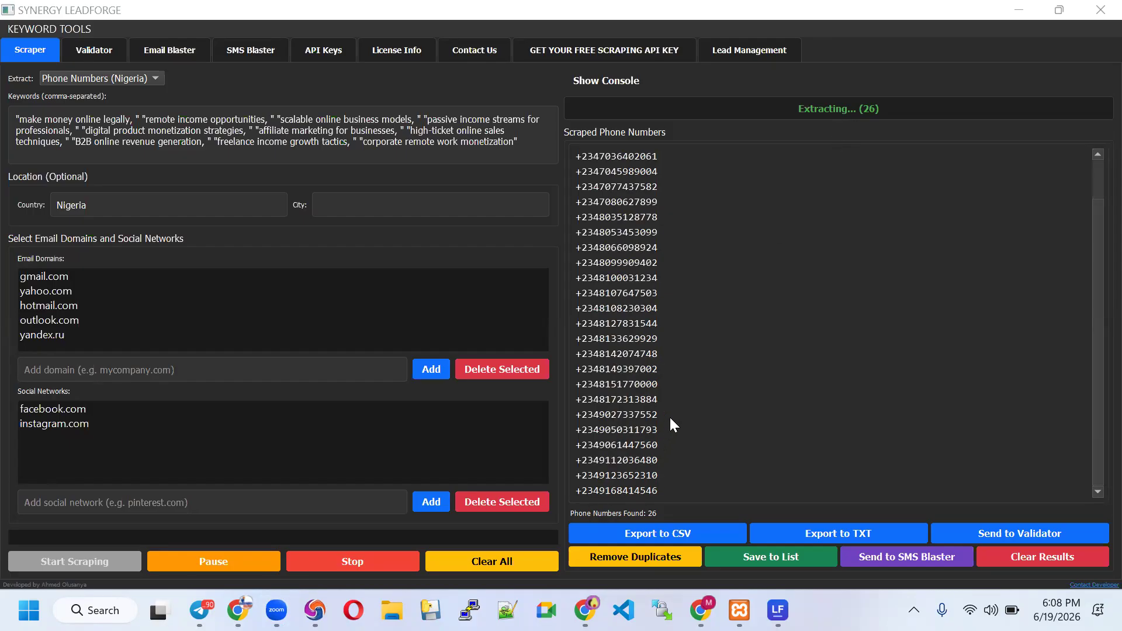
left_click(359, 566)
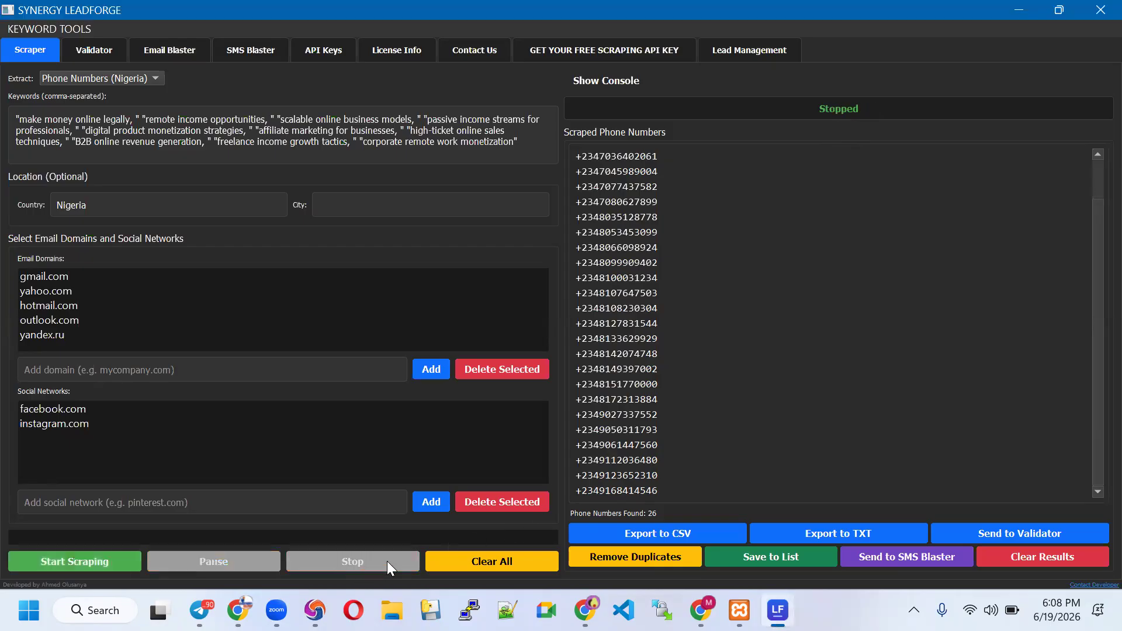
Try validating the scraped numbers and dismiss the not-available notice
scroll(641, 323, "up", 3)
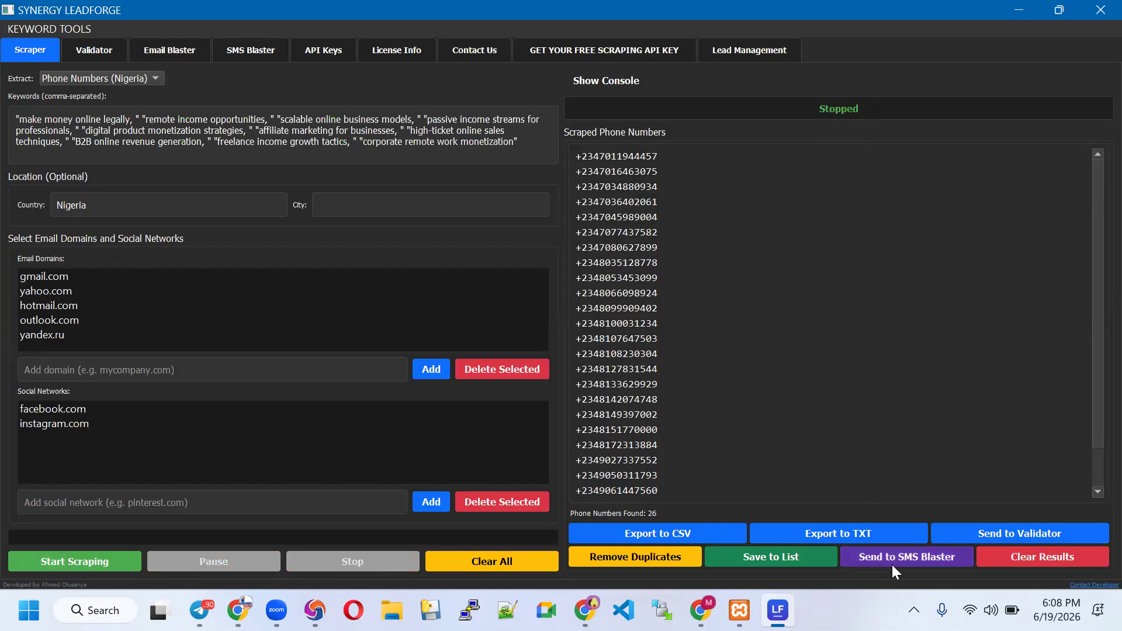
left_click(1031, 531)
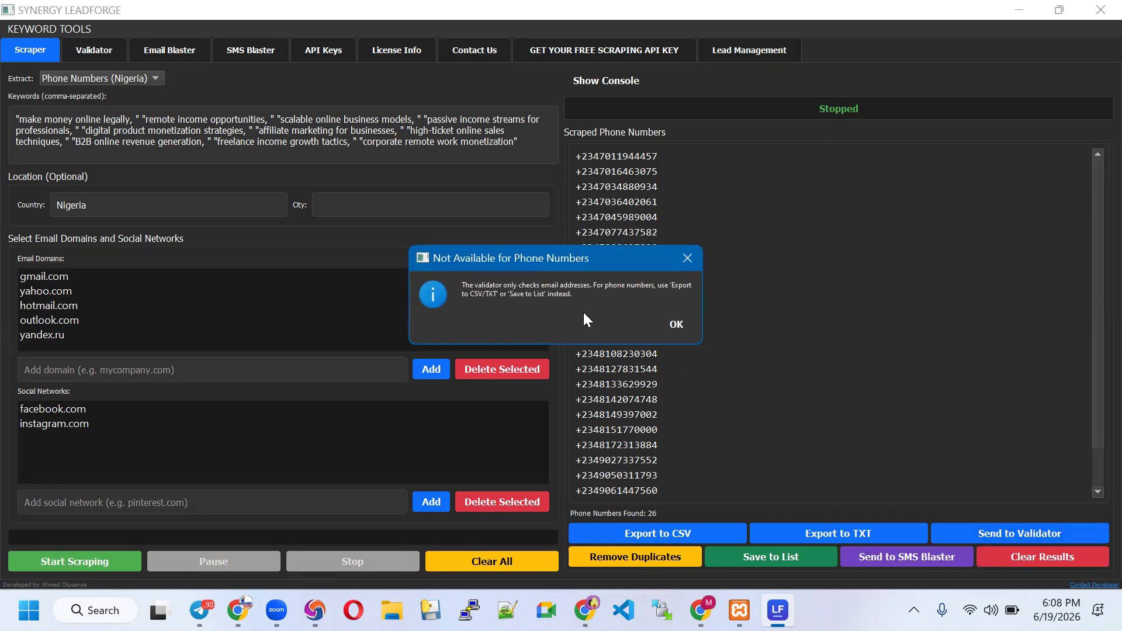
left_click(676, 325)
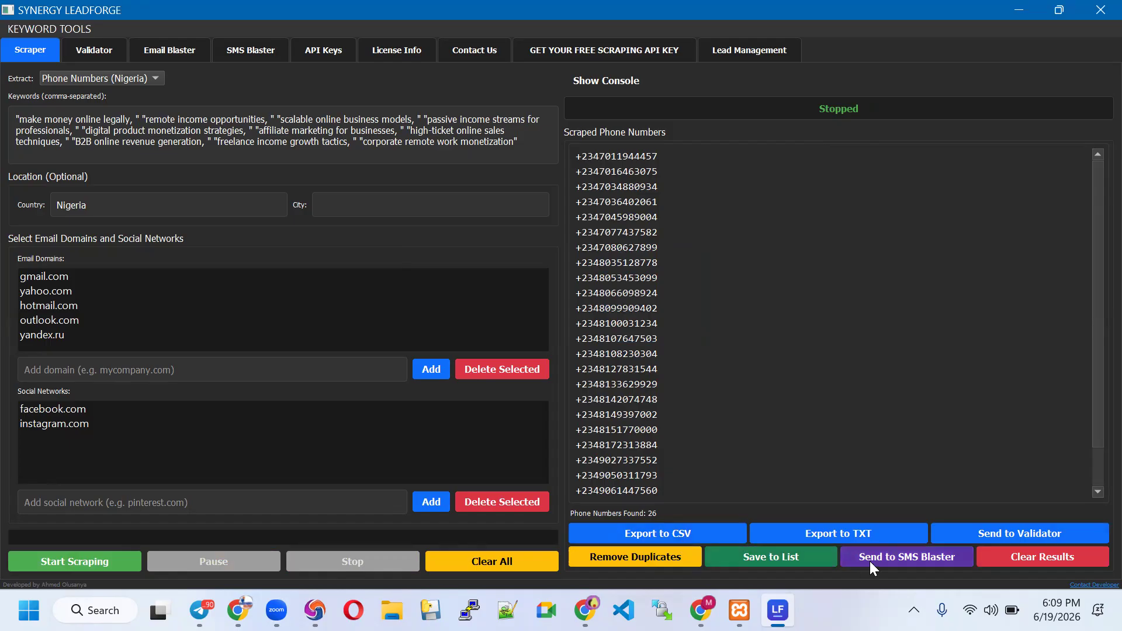
Save the 26 numbers to the My demo 1 list and send them to SMS Blaster
left_click(810, 561)
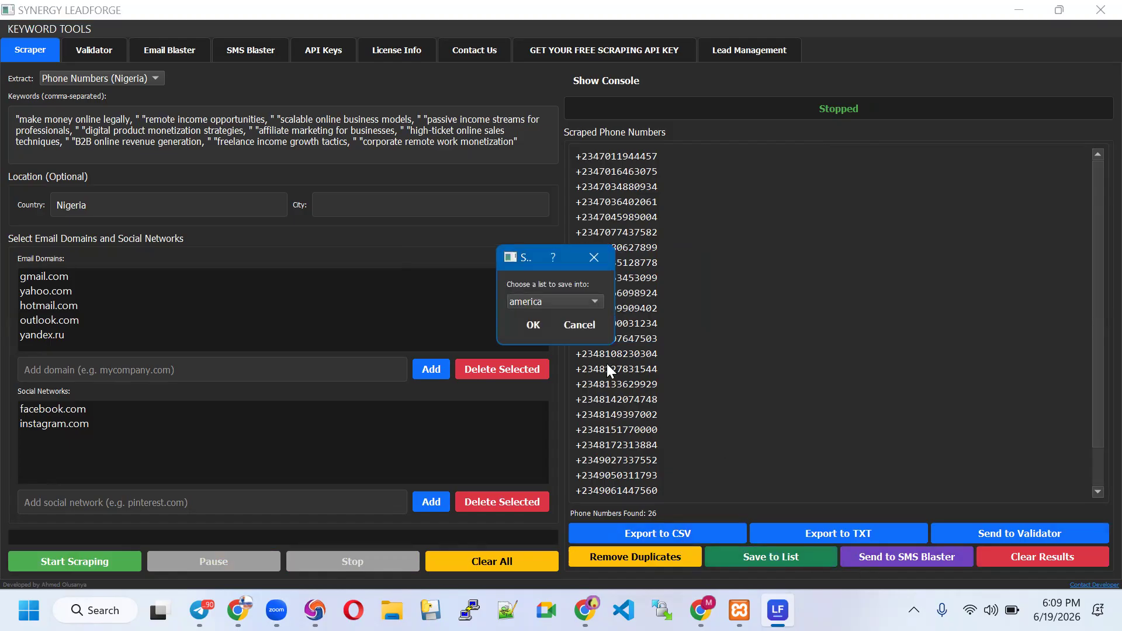
left_click(566, 305)
left_click(559, 380)
left_click(533, 326)
left_click(620, 322)
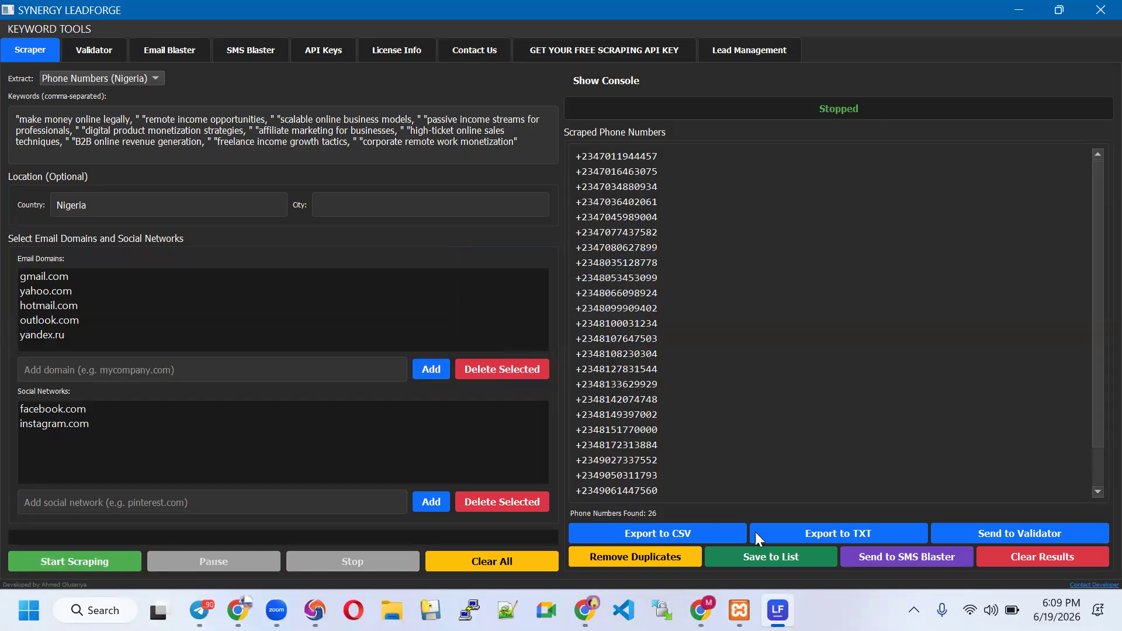
left_click(909, 561)
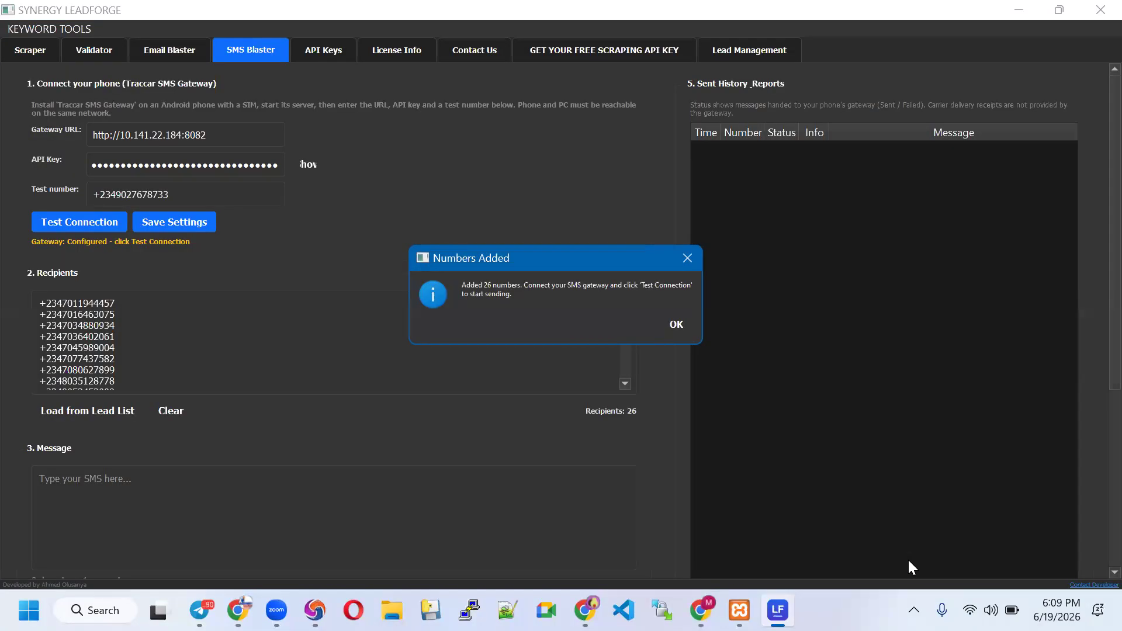
Dismiss the numbers-added notice and retest the Traccar SMS Gateway until it shows Connected
left_click(677, 325)
scroll(290, 230, "down", 2)
scroll(291, 231, "up", 2)
scroll(292, 231, "down", 1)
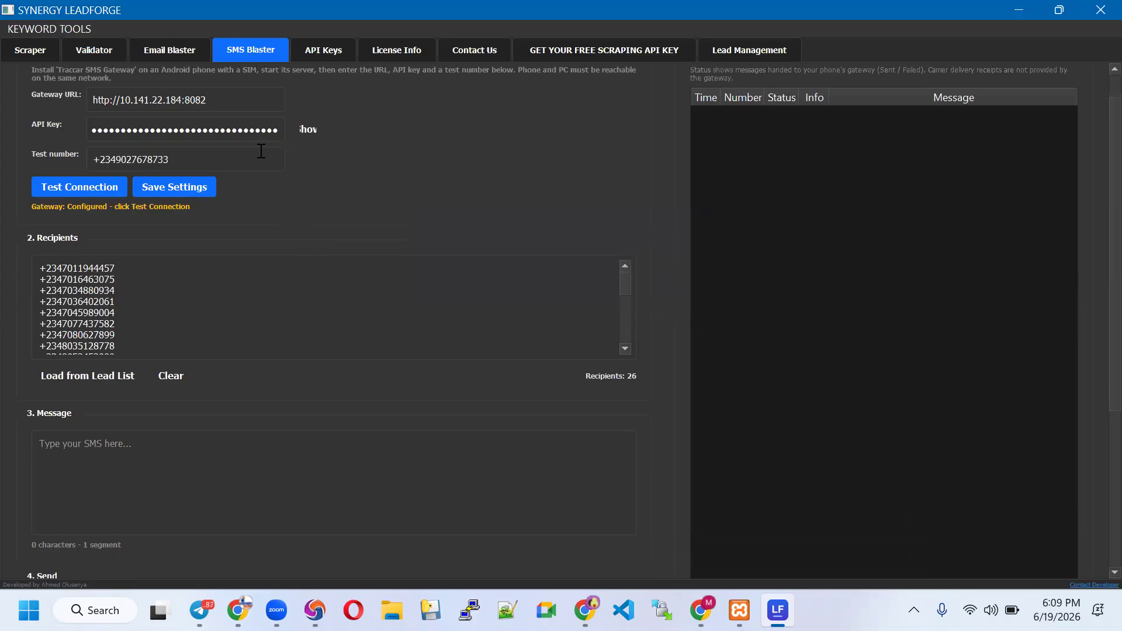
scroll(205, 159, "up", 1)
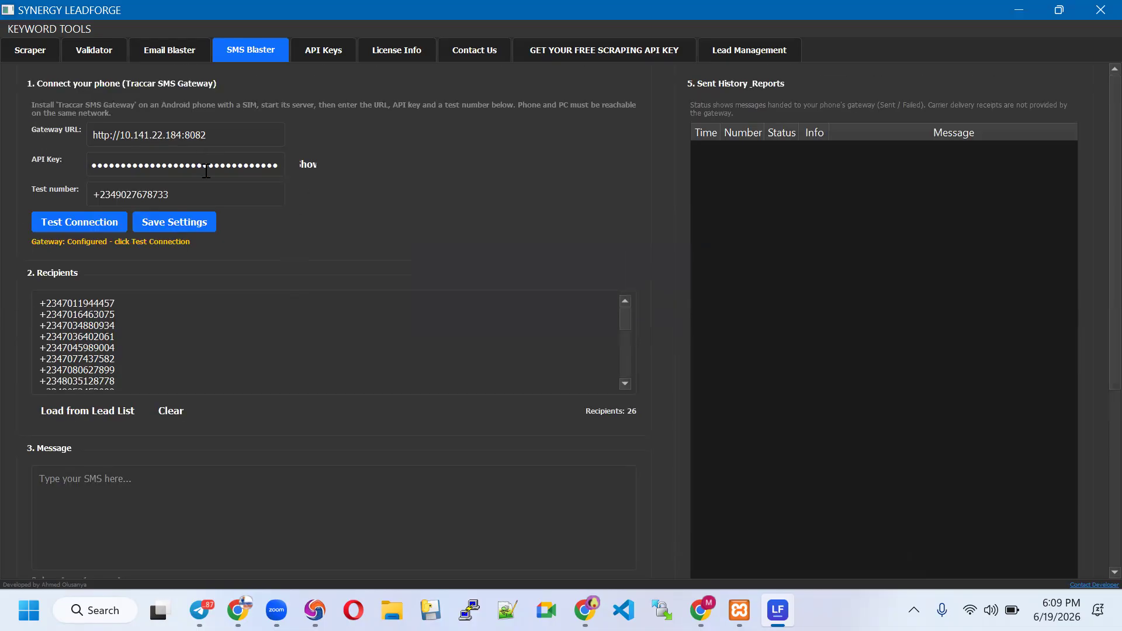
scroll(123, 134, "down", 1)
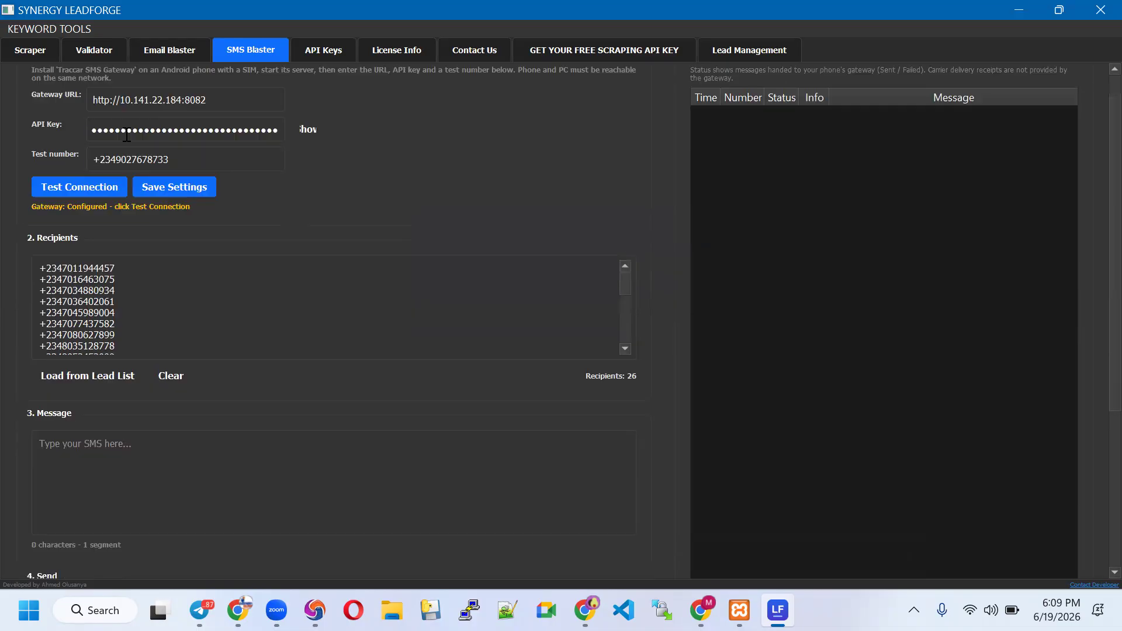
scroll(217, 142, "up", 1)
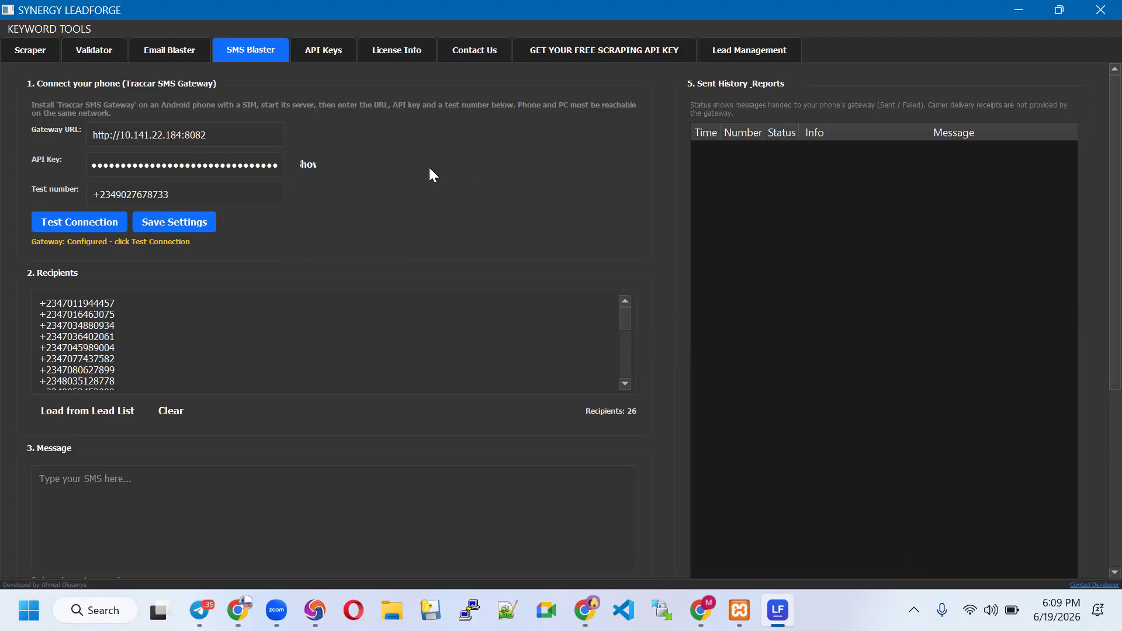
left_click(80, 227)
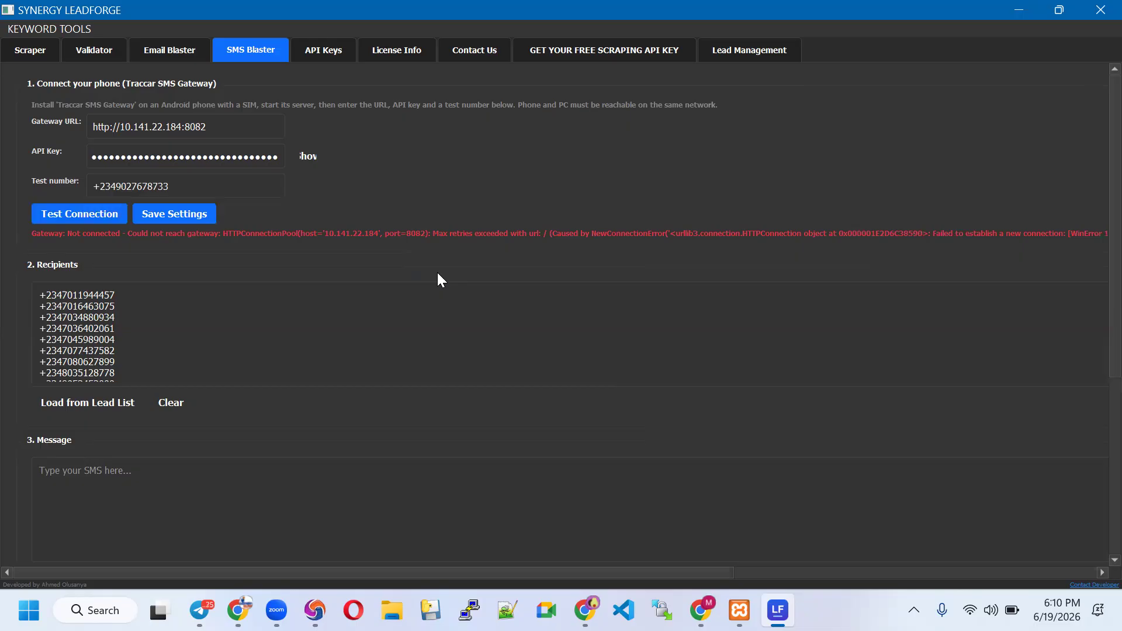
left_click(61, 214)
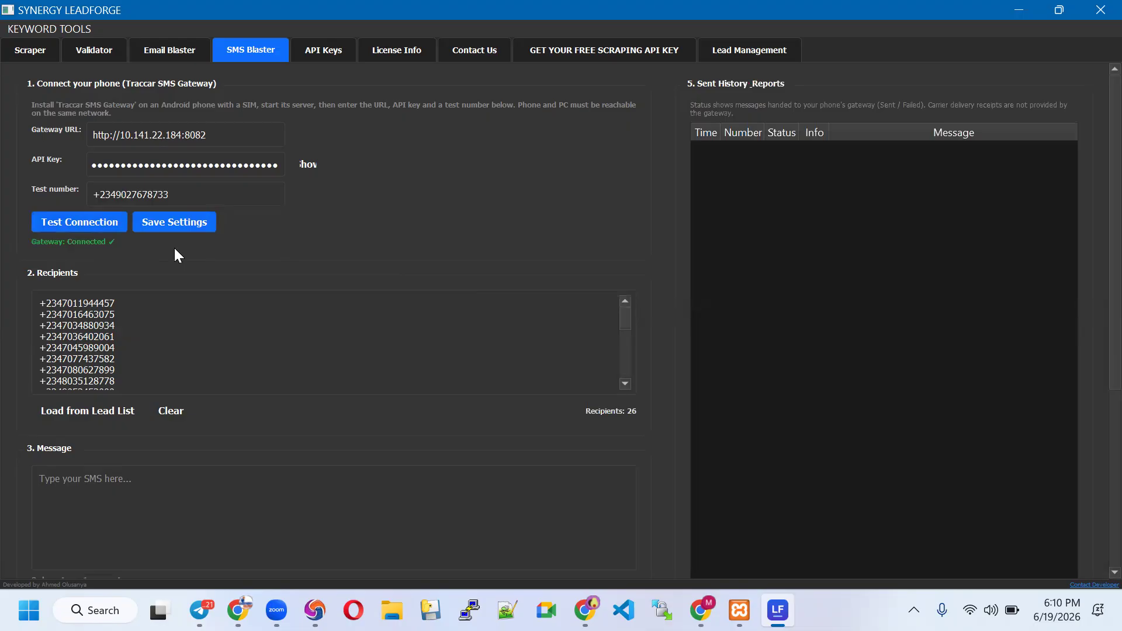
Write 'Hello, good day. I am organizing a free 2 day online training on AI. Indicate your interest by replying Yes' and send
scroll(138, 453, "down", 5)
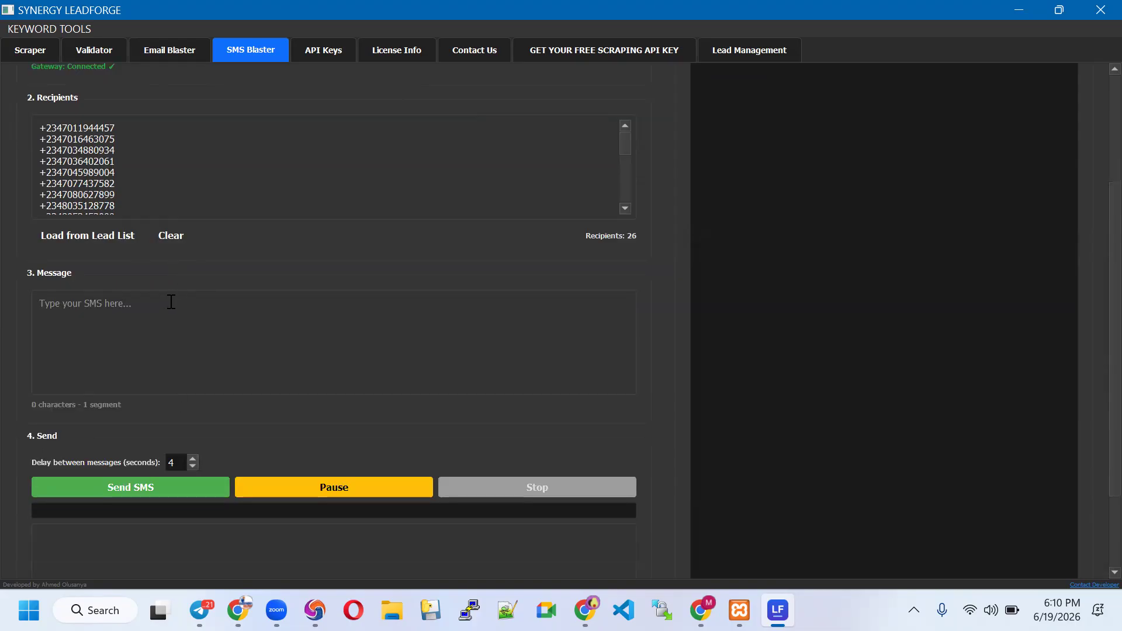
type("Hello, good day")
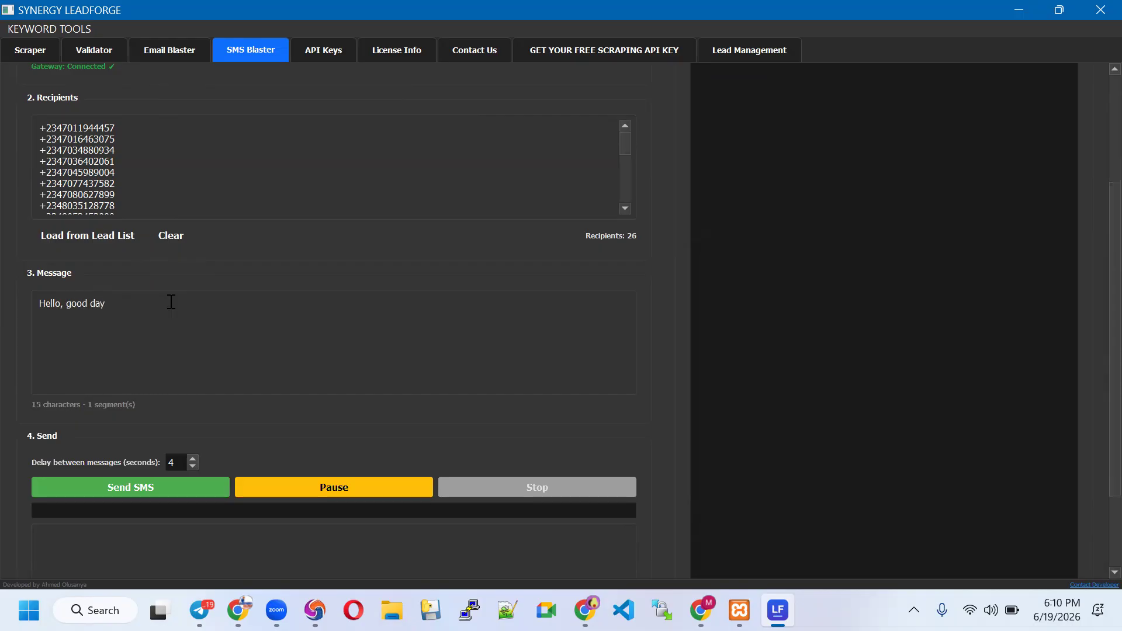
type(". I am organizing a free 2 day t")
key("BackSpace")
type("online training on AI")
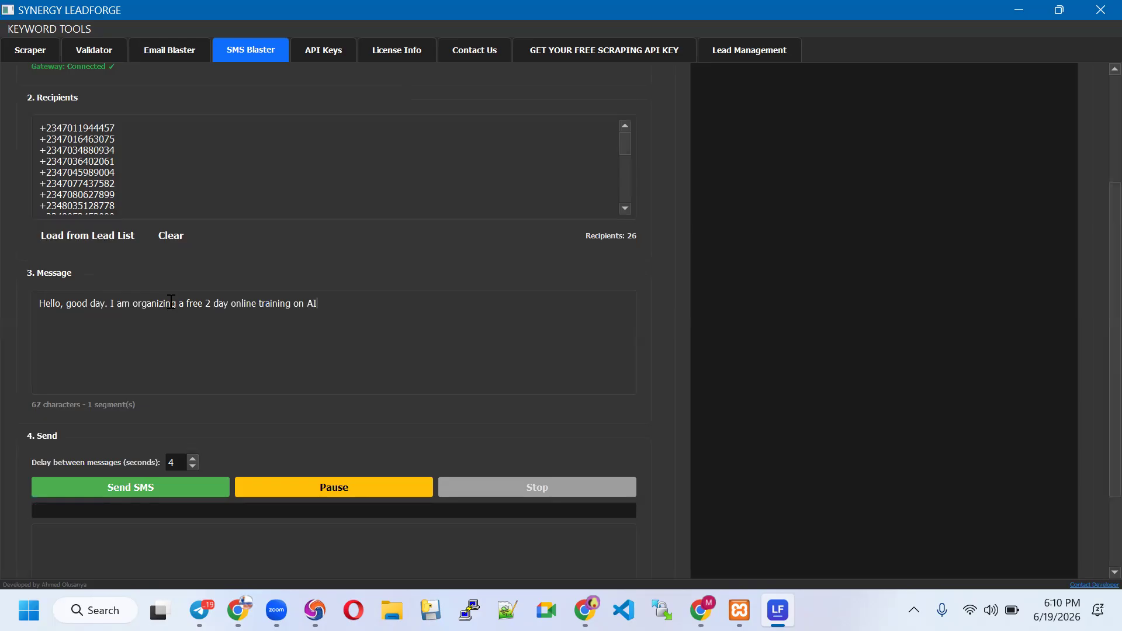
type(". Indicate your interest by replying Yes")
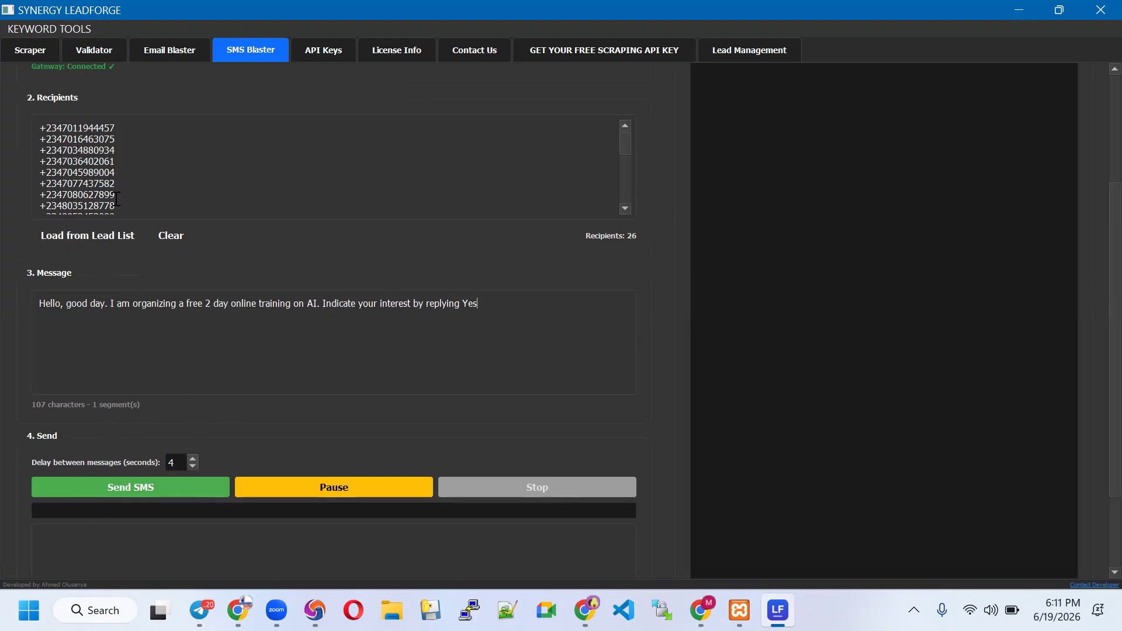
left_click(168, 494)
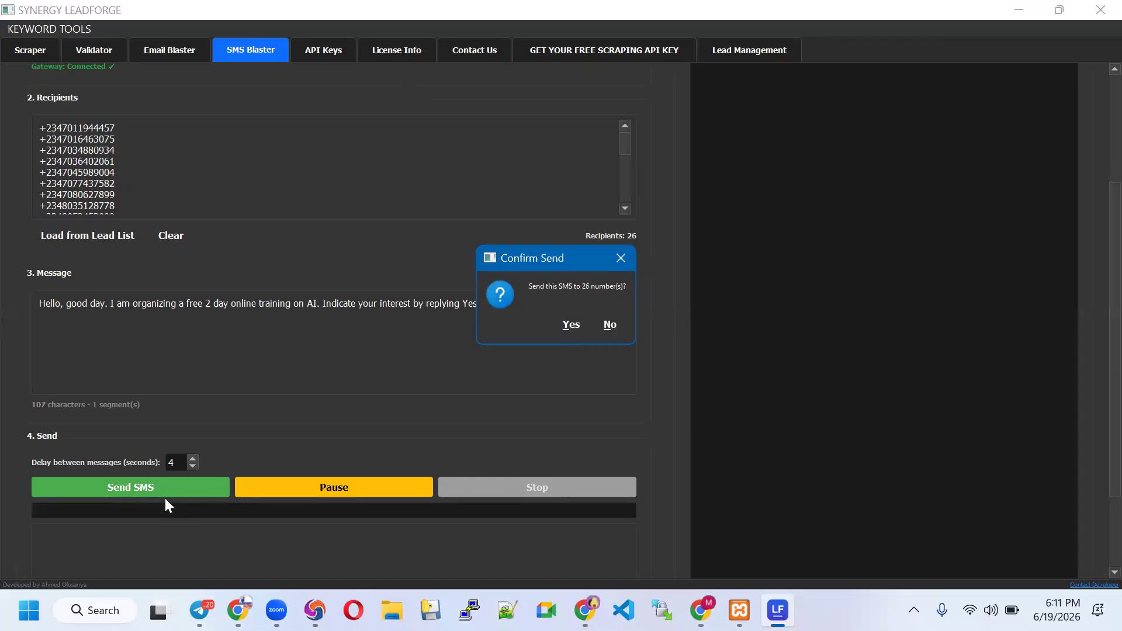
Confirm sending to the 26 numbers, stop at 8 sent and 0 failed, and dismiss the completion notice
left_click(567, 324)
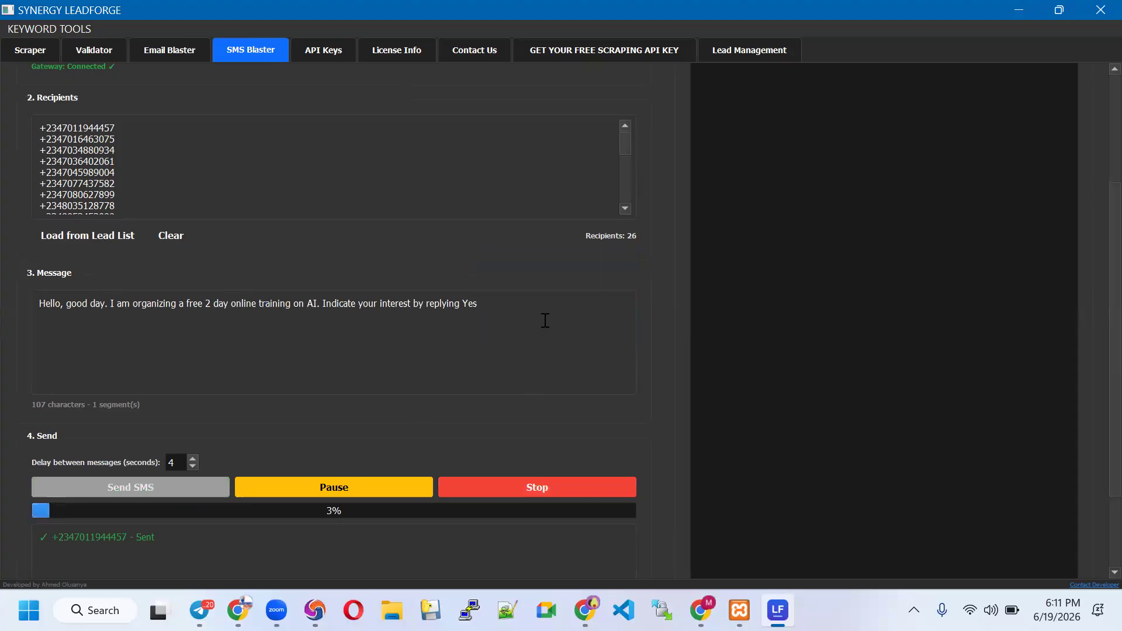
scroll(319, 414, "down", 3)
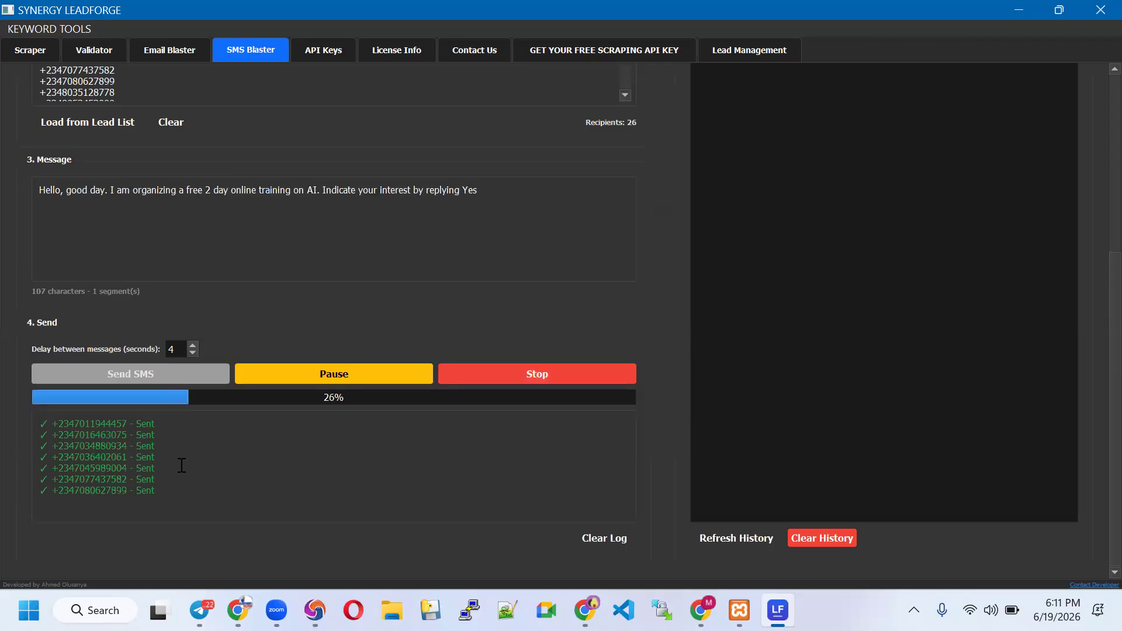
scroll(144, 471, "up", 3)
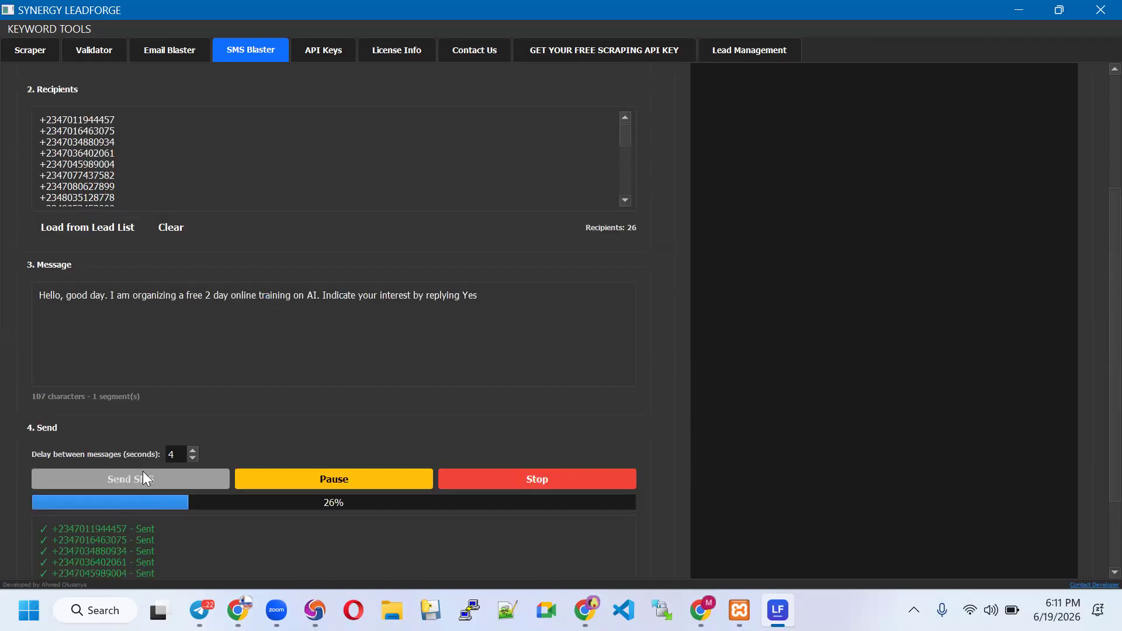
scroll(143, 471, "down", 3)
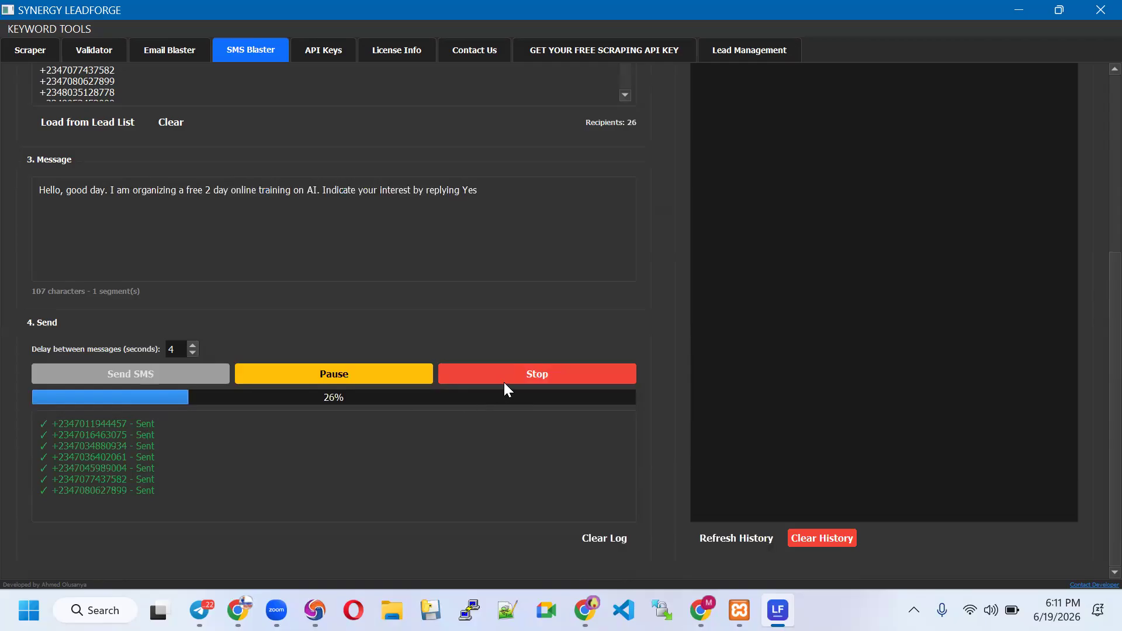
left_click(550, 374)
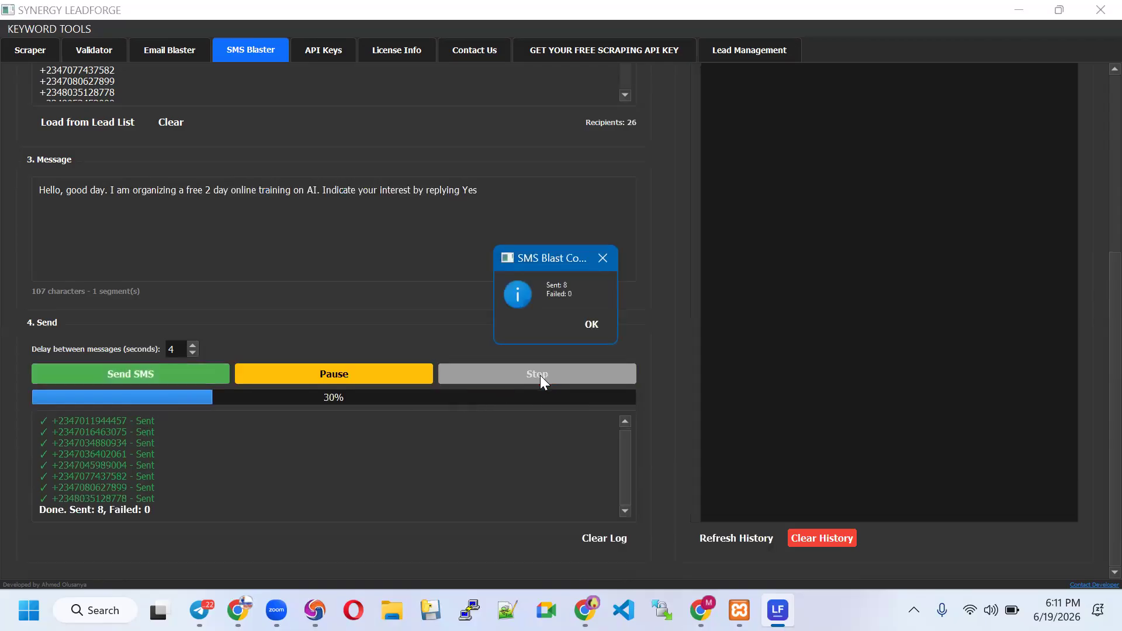
left_click(589, 324)
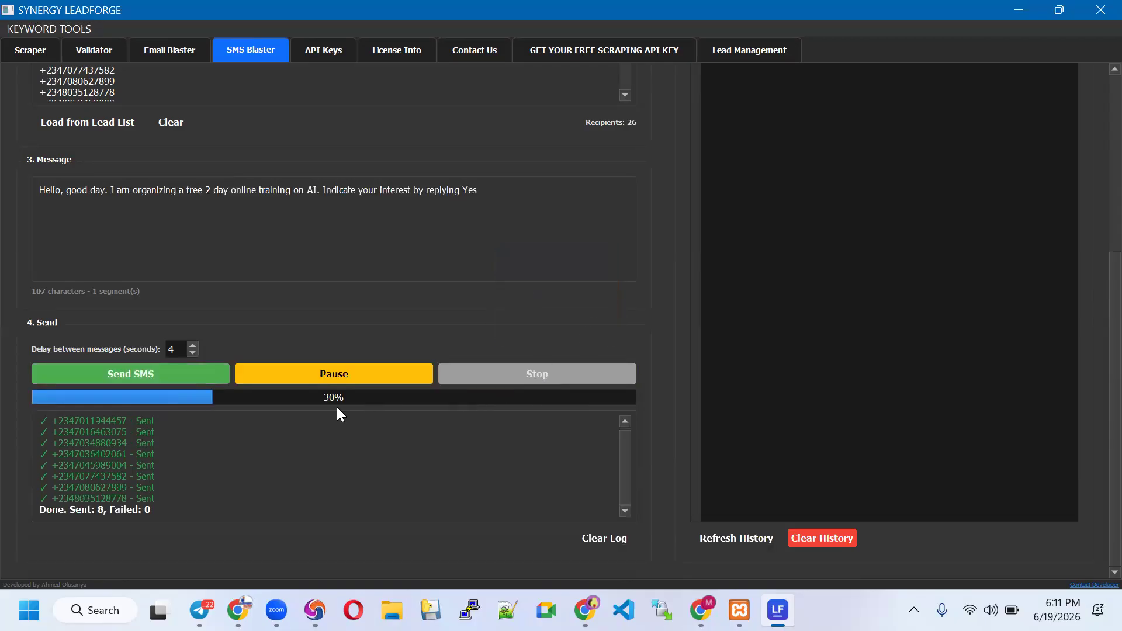
scroll(647, 392, "up", 1)
Review the eight Sent entries in the history table, then return to the Scraper
scroll(654, 386, "up", 3)
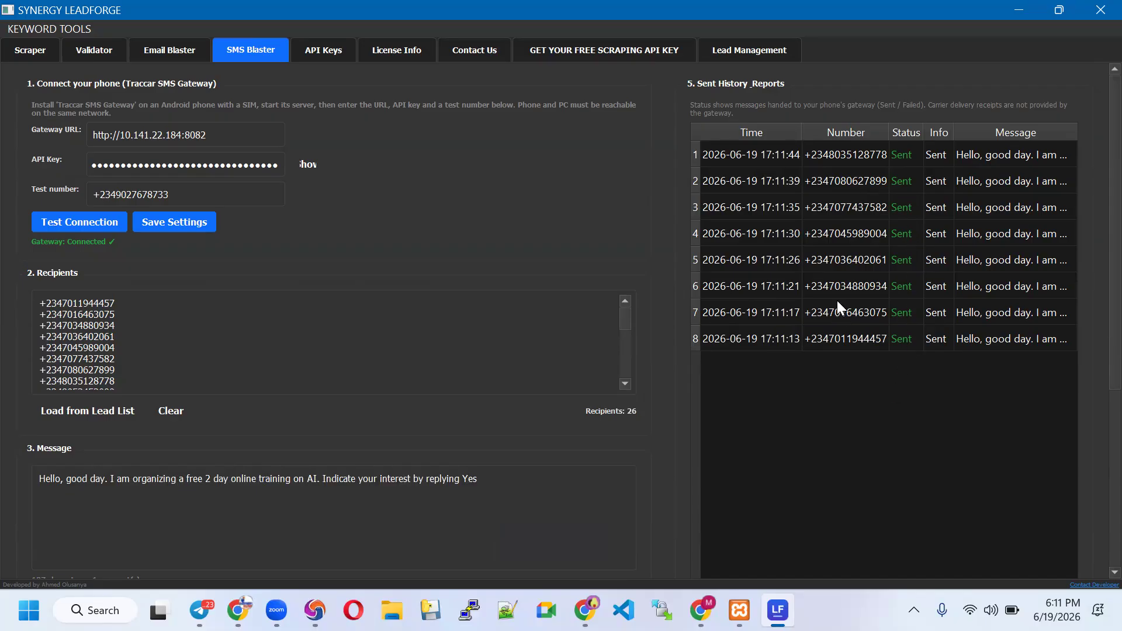
scroll(655, 280, "down", 1)
scroll(401, 124, "up", 1)
left_click(28, 54)
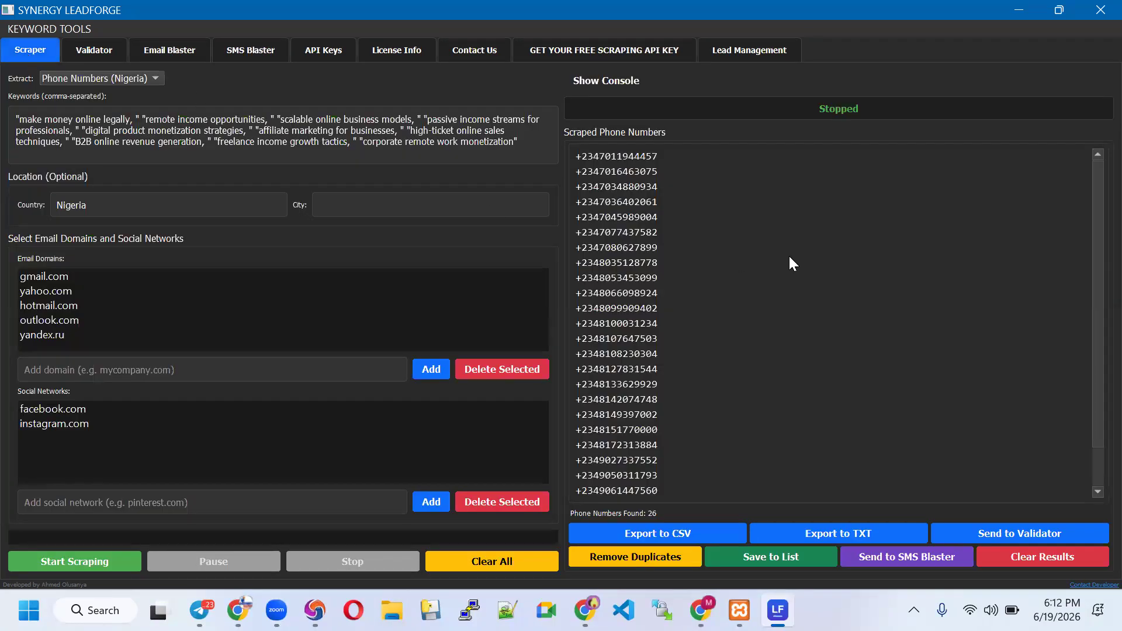